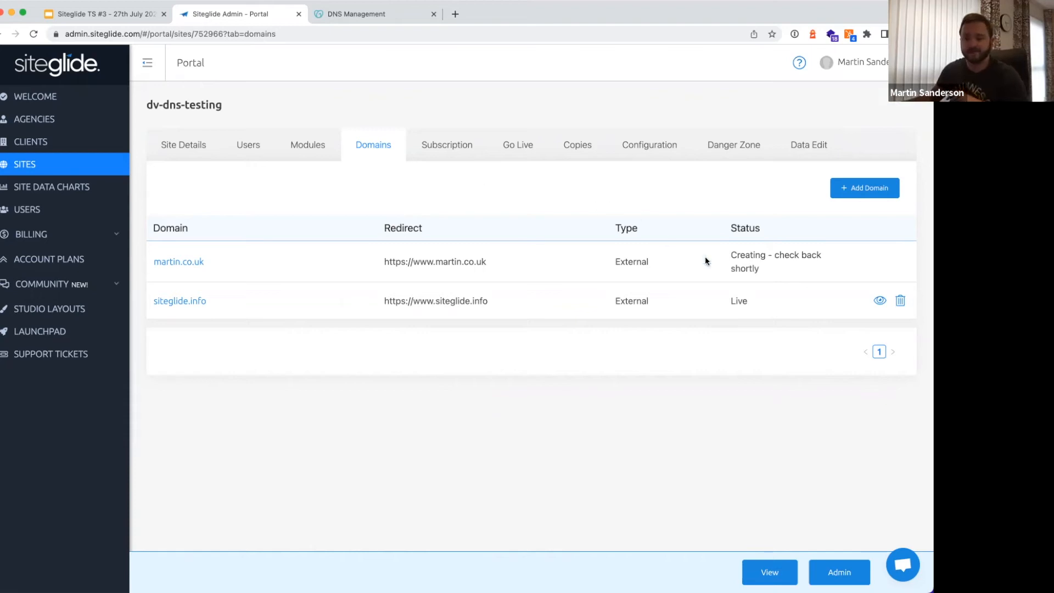
Refresh the site's domain list and check the status of martin.co.uk
{"action": "double_click", "coordinate": [747, 254]}
{"action": "left_click", "coordinate": [737, 250]}
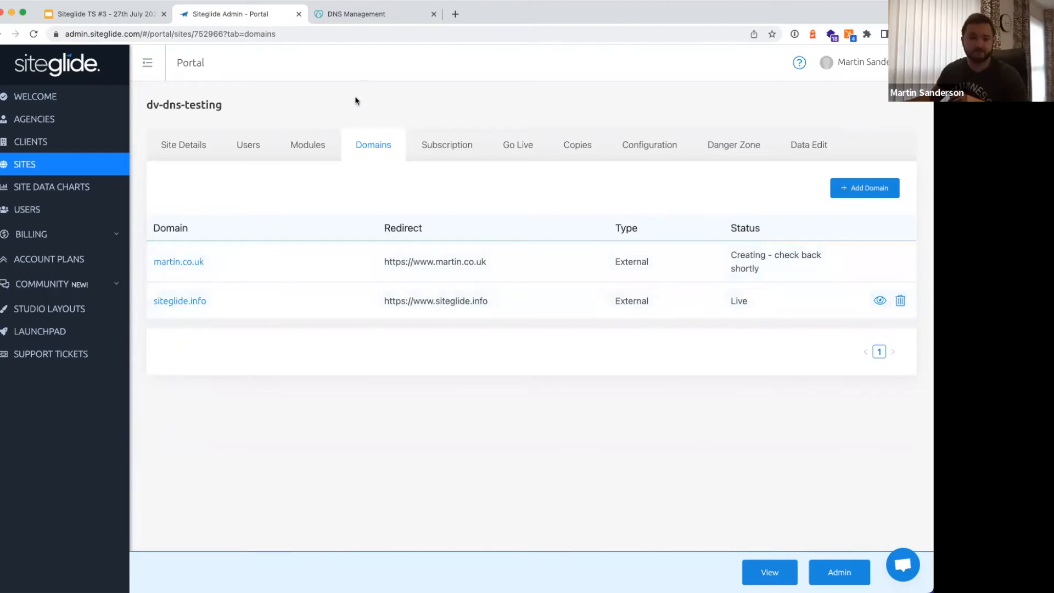
{"action": "key", "text": "super+r"}
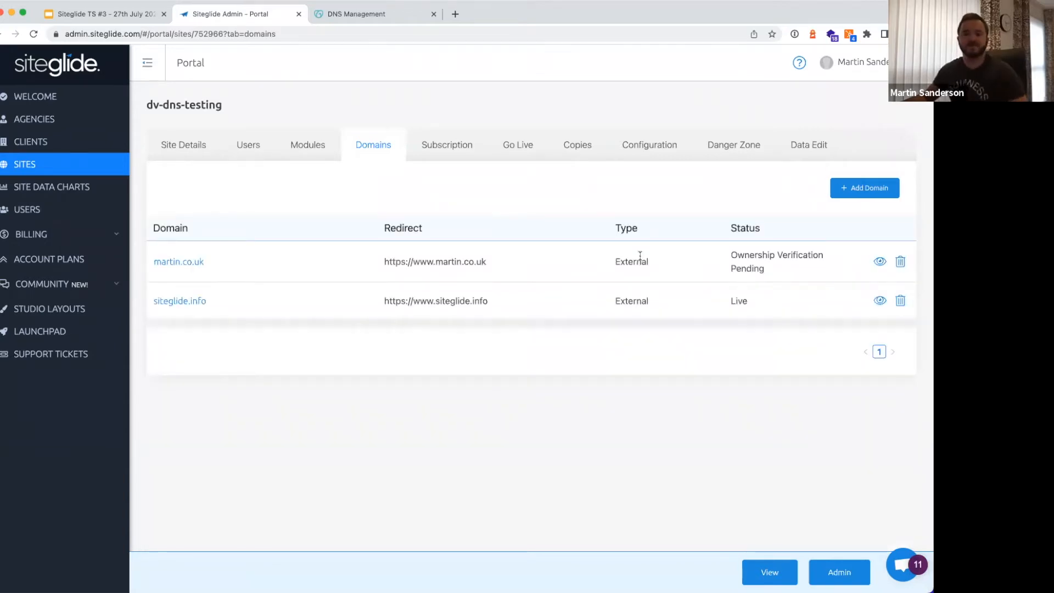
{"action": "double_click", "coordinate": [749, 261]}
{"action": "left_click", "coordinate": [750, 265]}
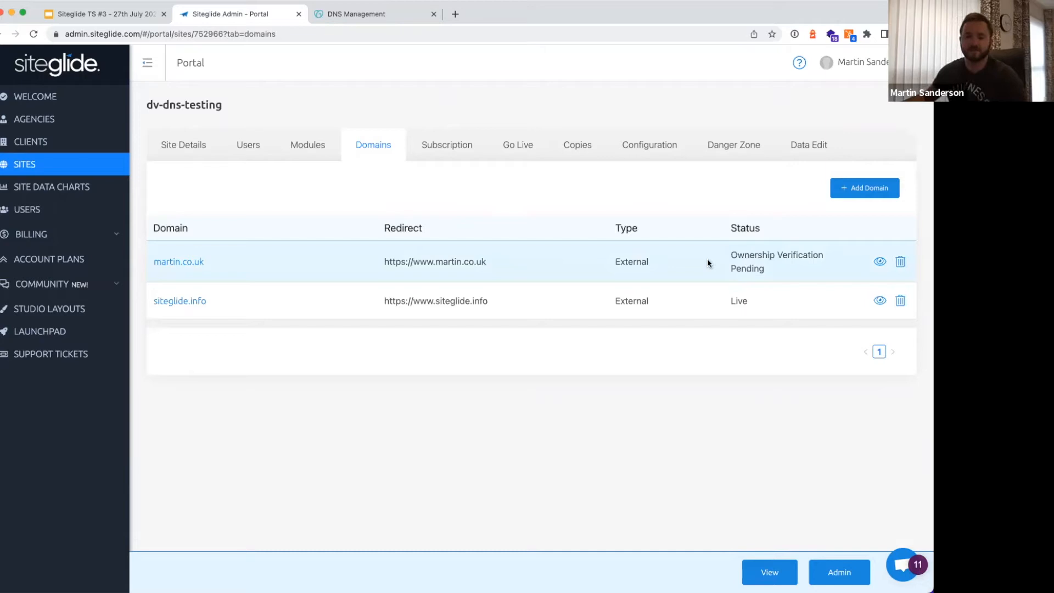
Open the ownership verification details for martin.co.uk and copy the CNAME record's name
{"action": "left_click", "coordinate": [197, 260]}
{"action": "left_click_drag", "start_coordinate": [164, 157], "coordinate": [260, 153]}
{"action": "left_click", "coordinate": [272, 152]}
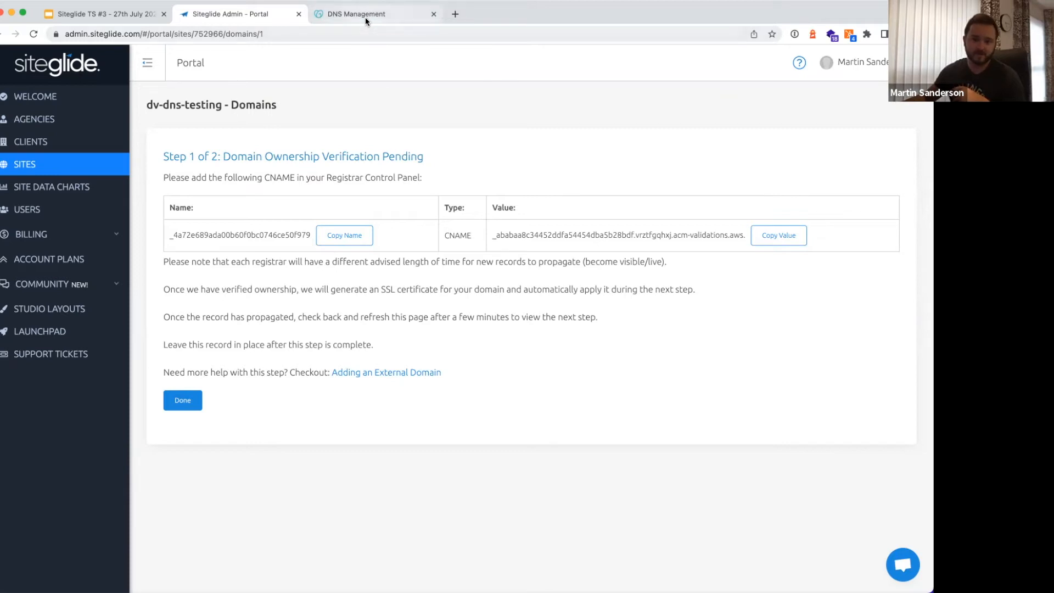
{"action": "left_click", "coordinate": [344, 235]}
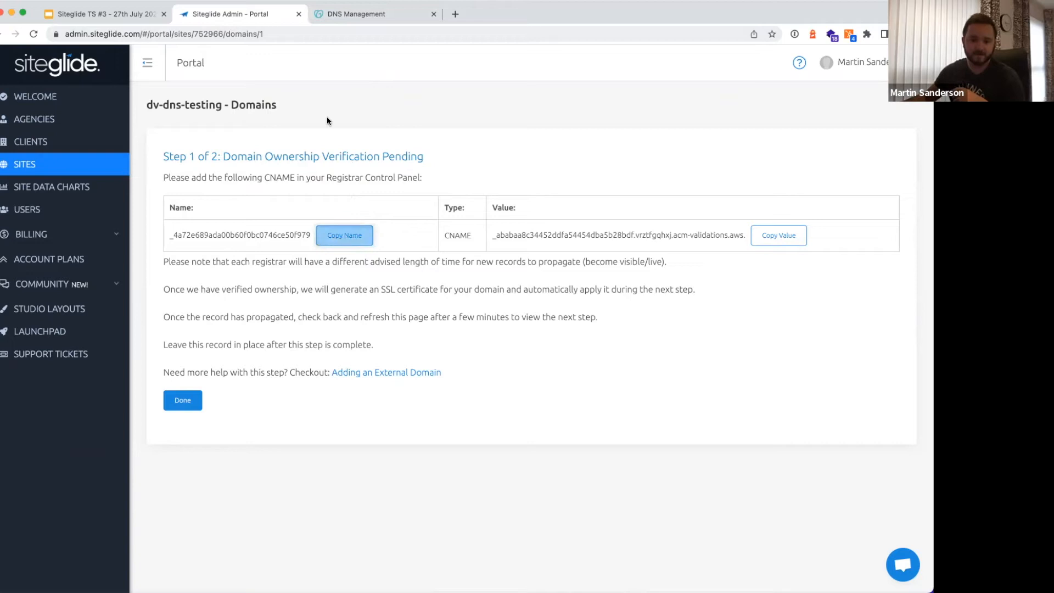
Switch to GoDaddy's DNS Management page and confirm the pending deletion of the DNS record
{"action": "left_click", "coordinate": [344, 15]}
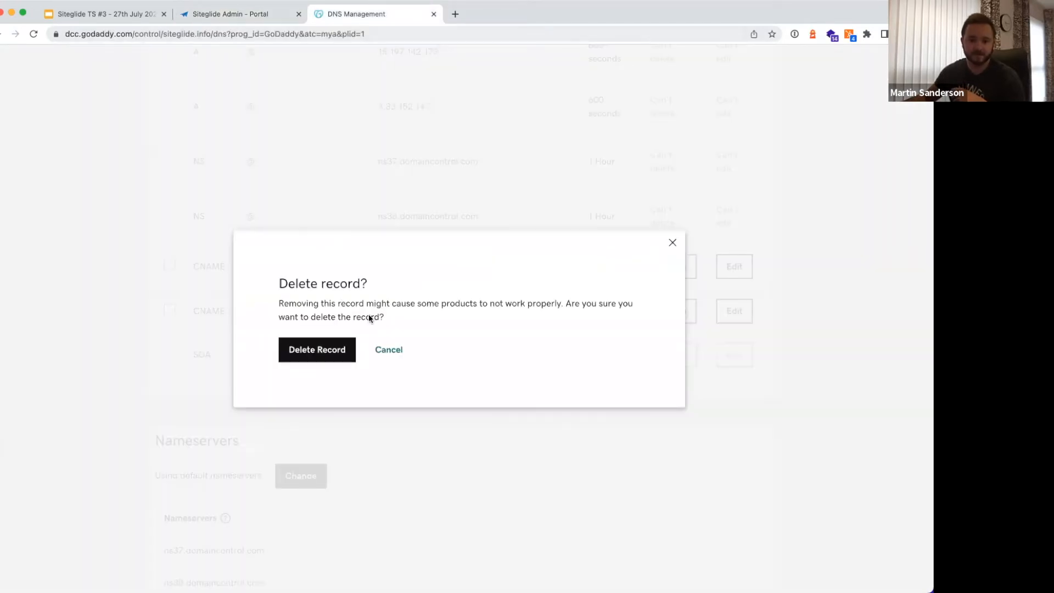
{"action": "left_click", "coordinate": [331, 350]}
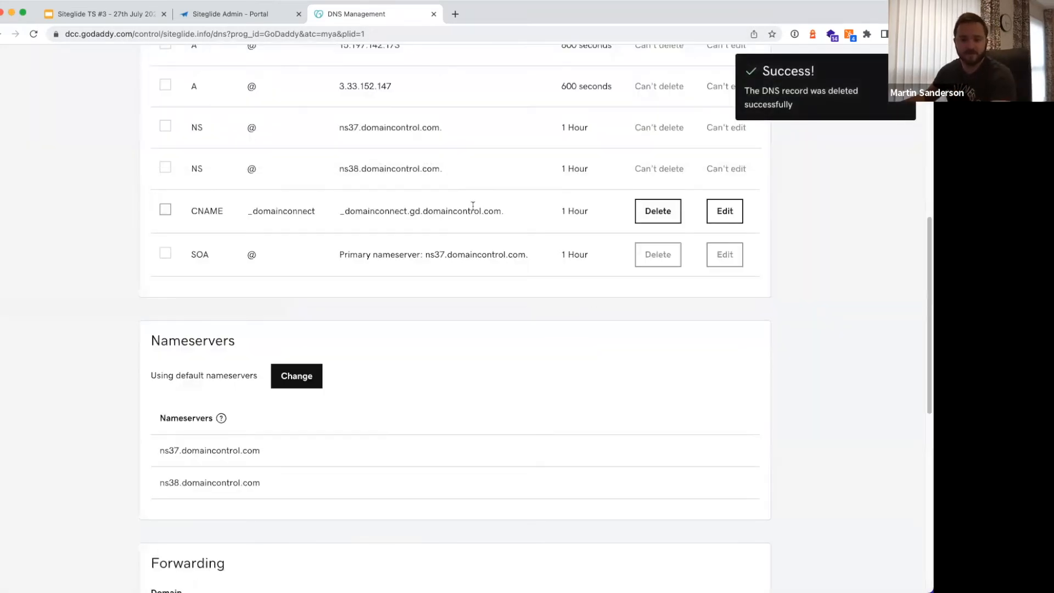
{"action": "scroll", "coordinate": [473, 206], "scroll_direction": "up", "scroll_amount": 2}
{"action": "scroll", "coordinate": [476, 209], "scroll_direction": "down", "scroll_amount": 1}
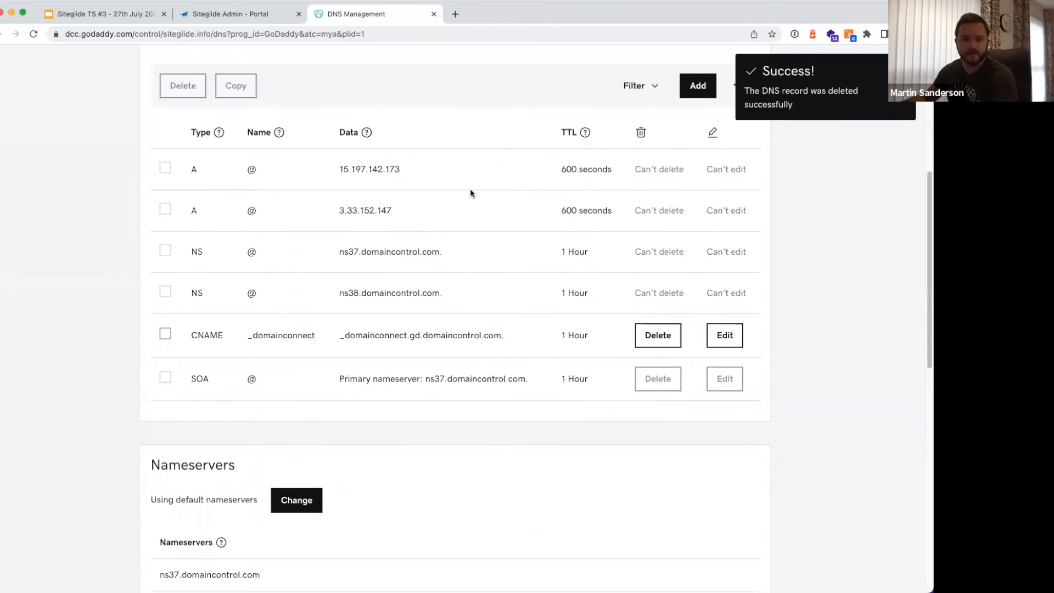
{"action": "scroll", "coordinate": [469, 192], "scroll_direction": "up", "scroll_amount": 6}
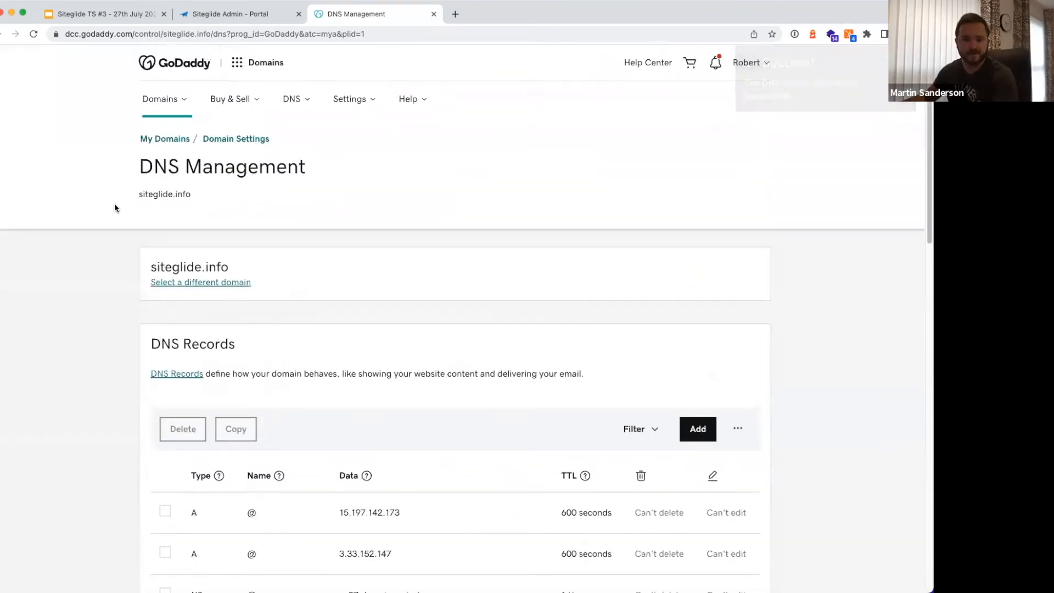
Start a new CNAME record for siteglide.info and paste the copied verification name as its name
{"action": "double_click", "coordinate": [146, 197]}
{"action": "scroll", "coordinate": [329, 196], "scroll_direction": "down", "scroll_amount": 2}
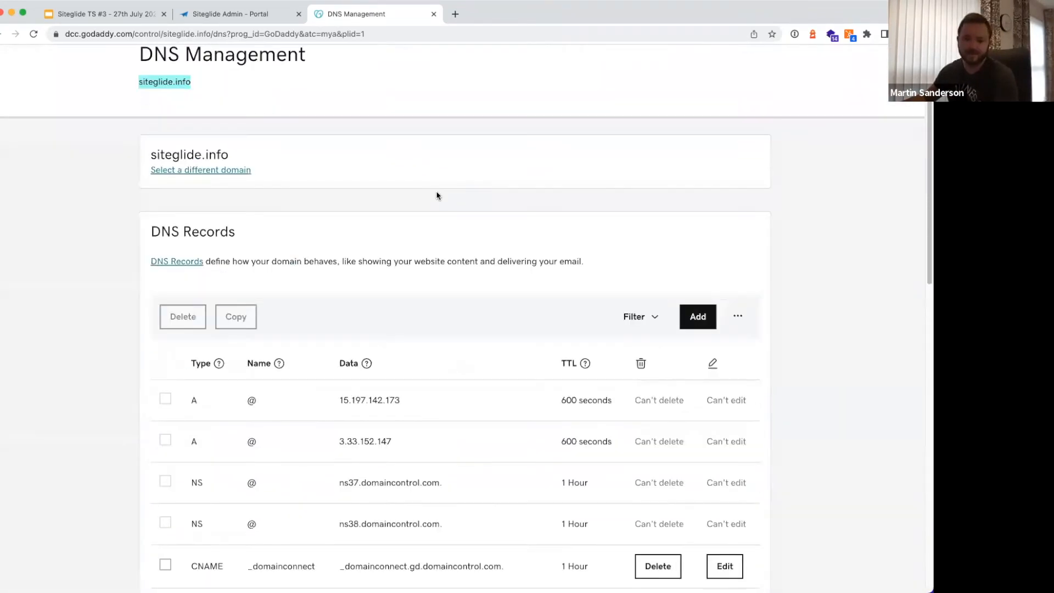
{"action": "scroll", "coordinate": [439, 185], "scroll_direction": "down", "scroll_amount": 2}
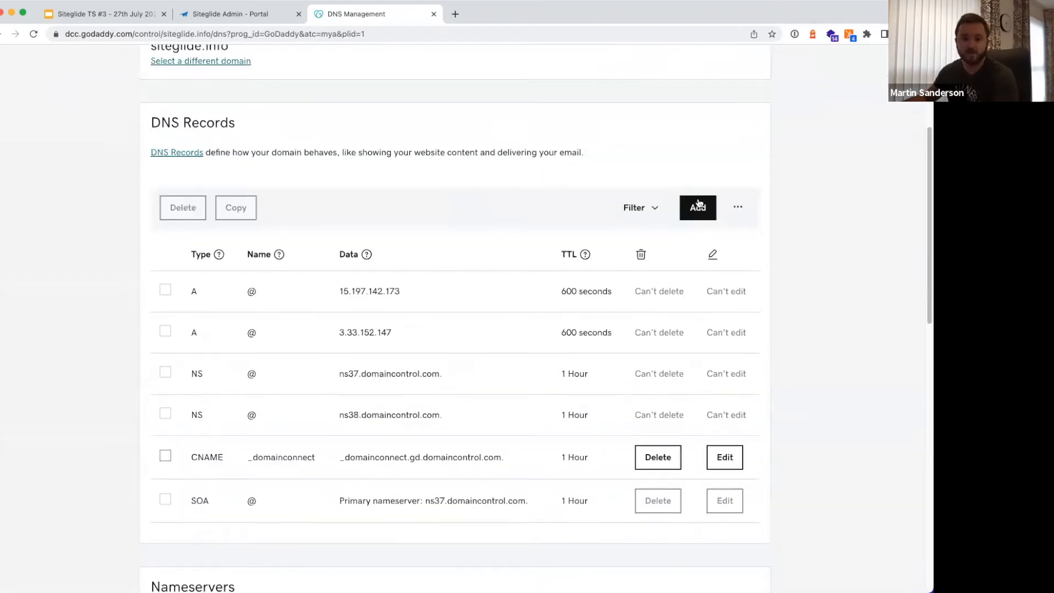
{"action": "left_click", "coordinate": [698, 209]}
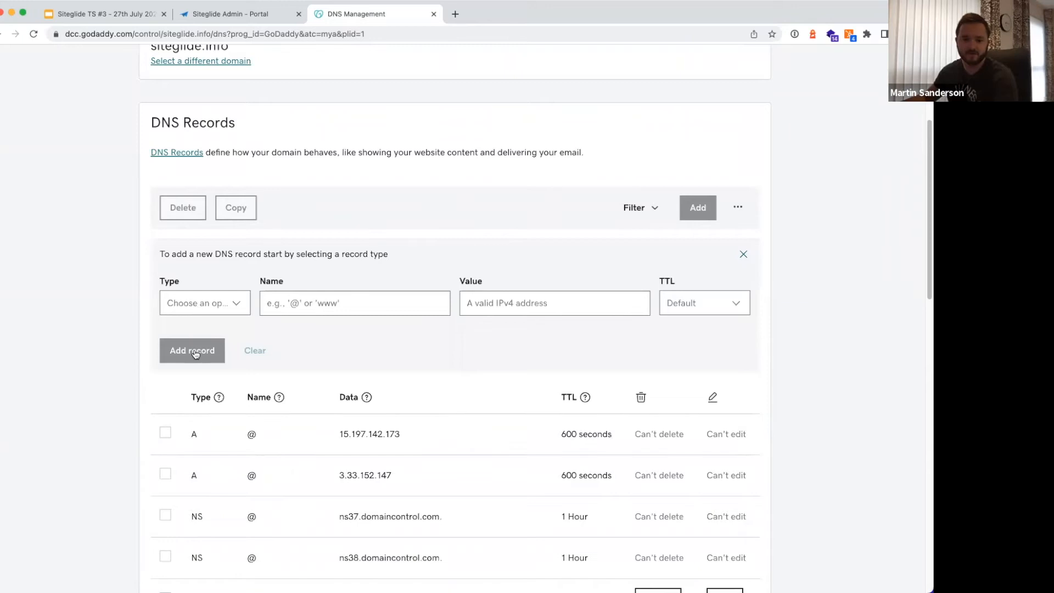
{"action": "left_click", "coordinate": [198, 305]}
{"action": "left_click", "coordinate": [200, 376]}
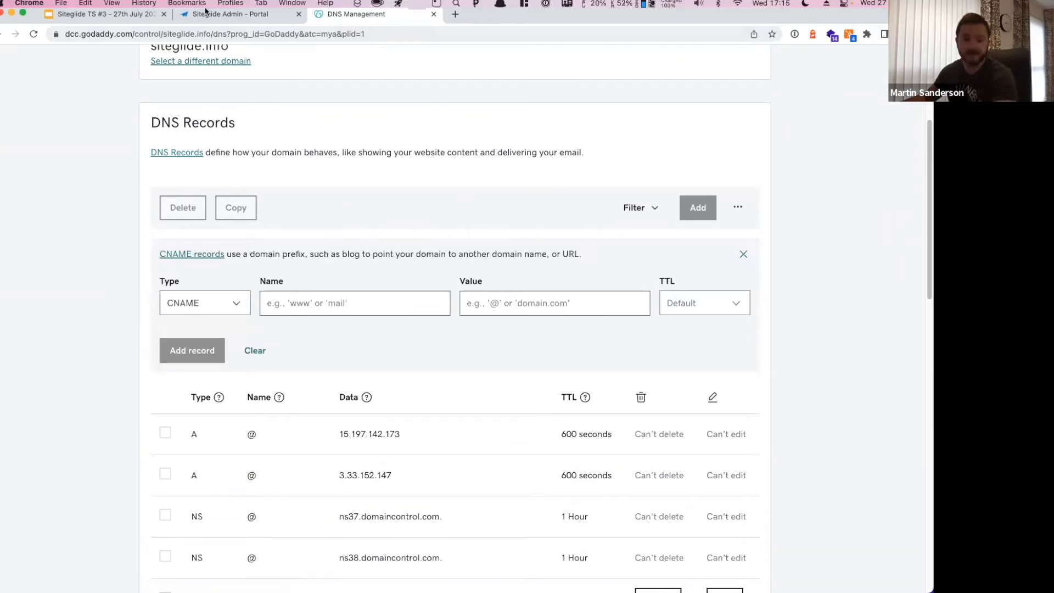
{"action": "key", "text": "super+v"}
Copy the verification CNAME's value from Siteglide and paste it as the value of the new GoDaddy record
{"action": "left_click", "coordinate": [244, 16]}
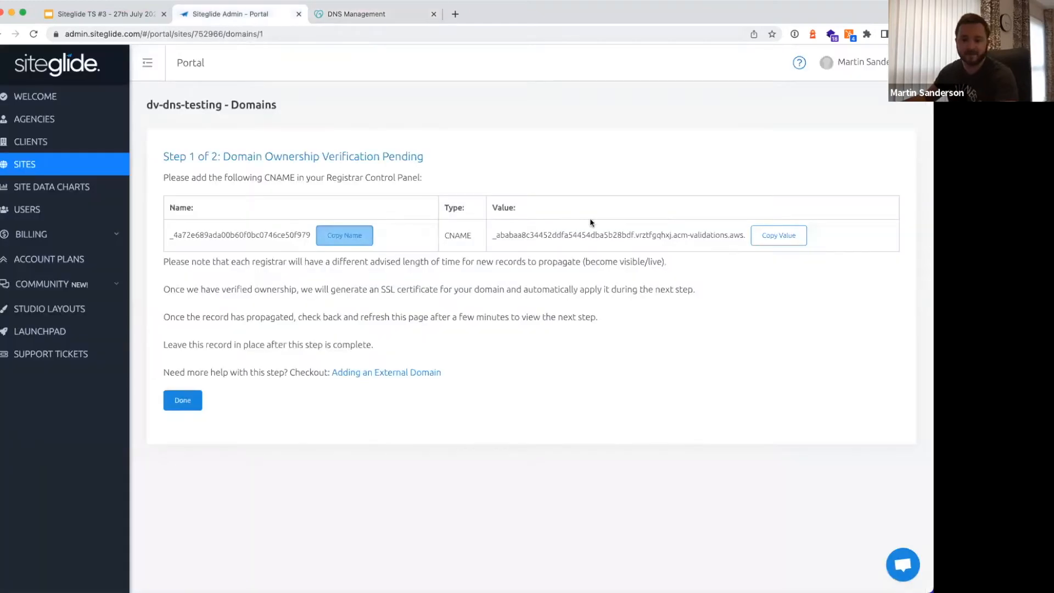
{"action": "left_click", "coordinate": [348, 15]}
{"action": "key", "text": "Tab"}
{"action": "key", "text": "super+v"}
Set the verification record's TTL to 1/2 Hour, add it and review the DNS records
{"action": "left_click", "coordinate": [697, 310]}
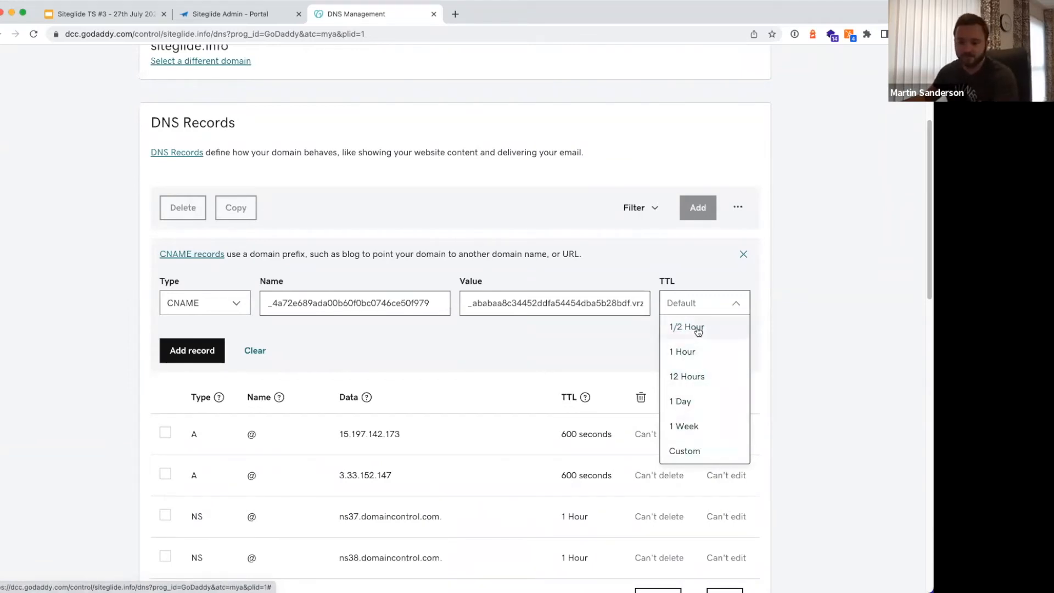
{"action": "left_click", "coordinate": [699, 329]}
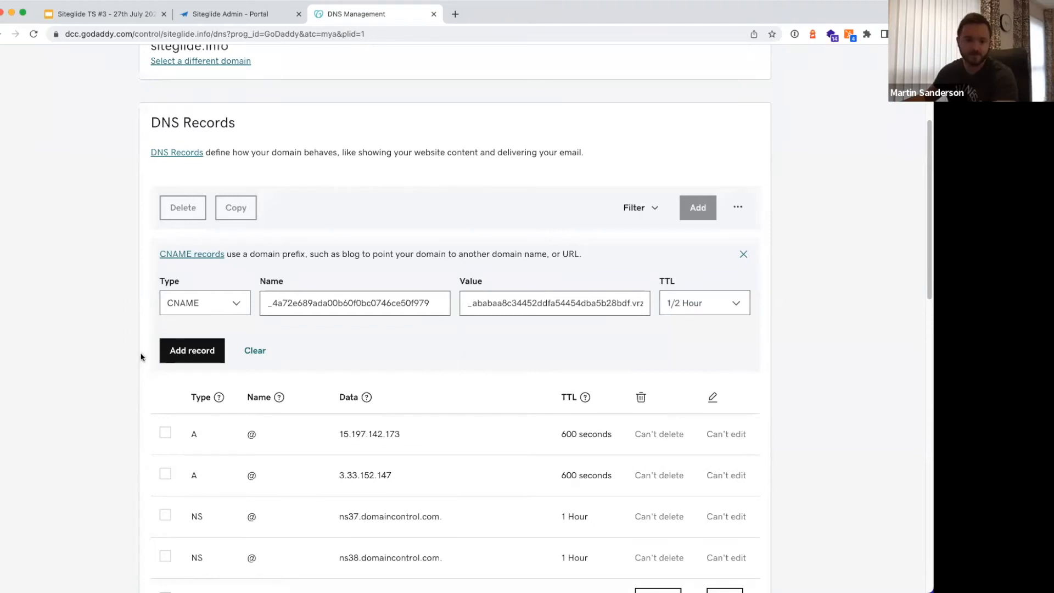
{"action": "left_click", "coordinate": [165, 358]}
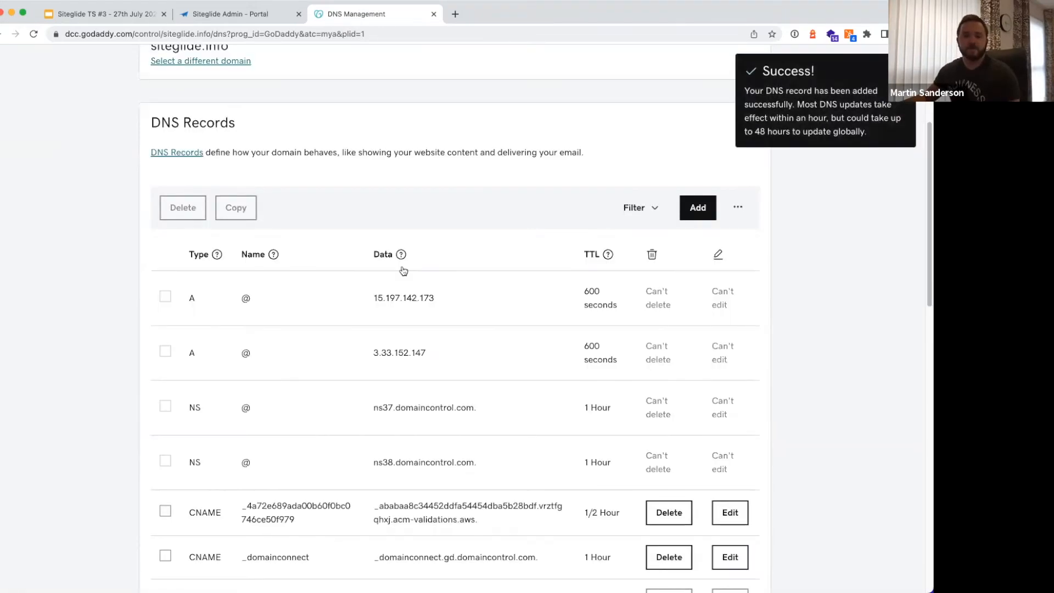
{"action": "scroll", "coordinate": [546, 388], "scroll_direction": "down", "scroll_amount": 7}
{"action": "scroll", "coordinate": [546, 388], "scroll_direction": "up", "scroll_amount": 5}
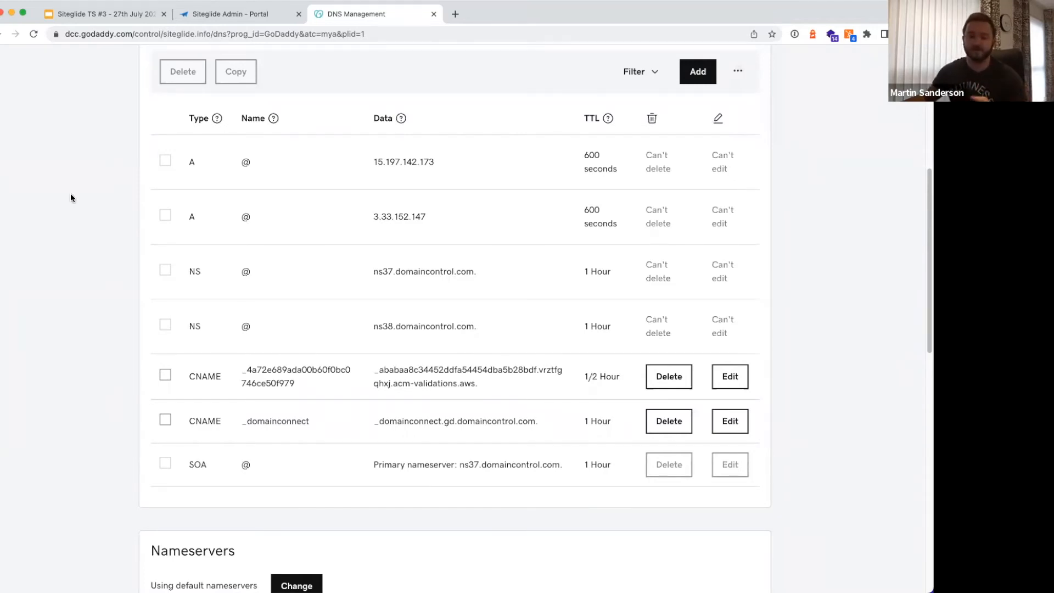
Return to the Siteglide domain list and open siteglide.info's instructions for adding the final go-live records
{"action": "left_click", "coordinate": [230, 19]}
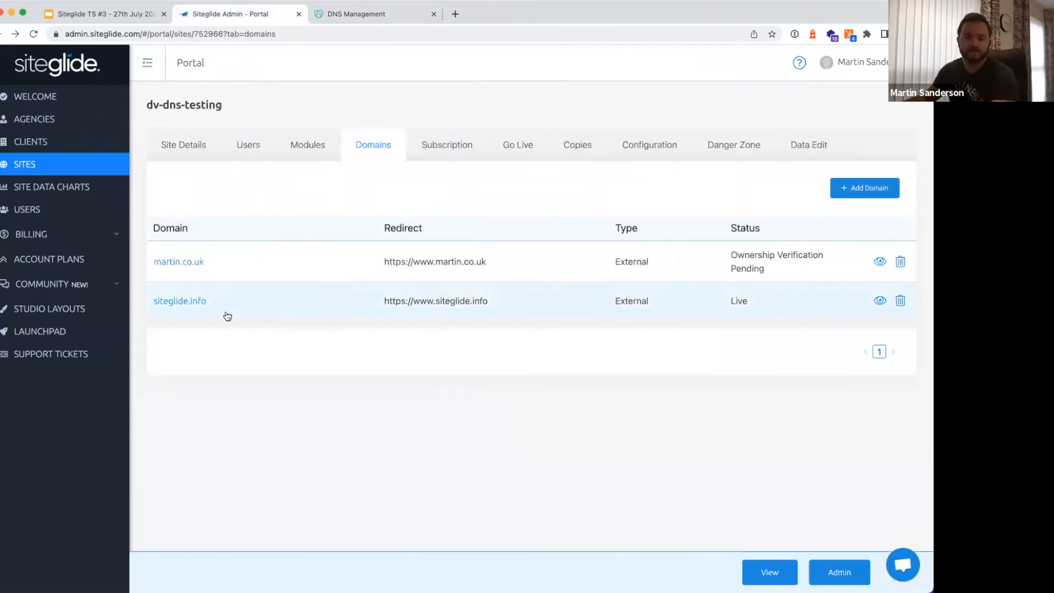
{"action": "left_click", "coordinate": [188, 304]}
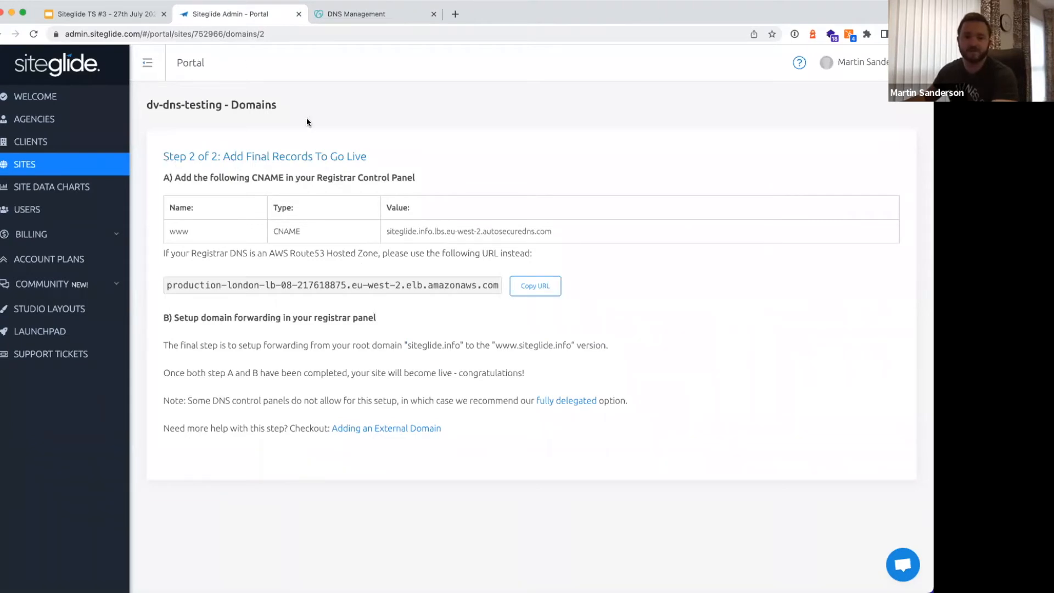
{"action": "left_click", "coordinate": [363, 16]}
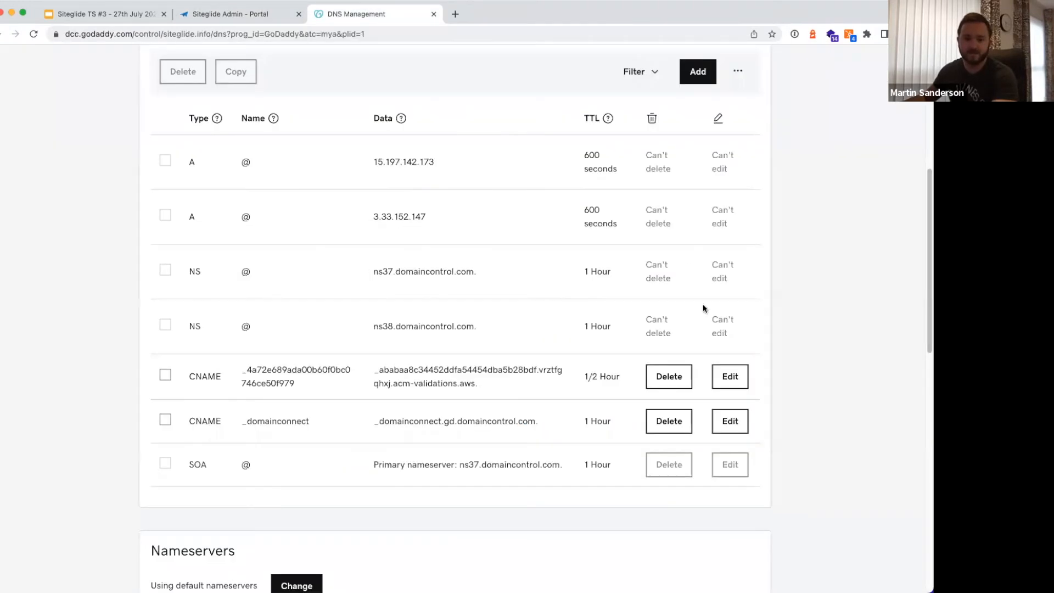
{"action": "left_click", "coordinate": [220, 15]}
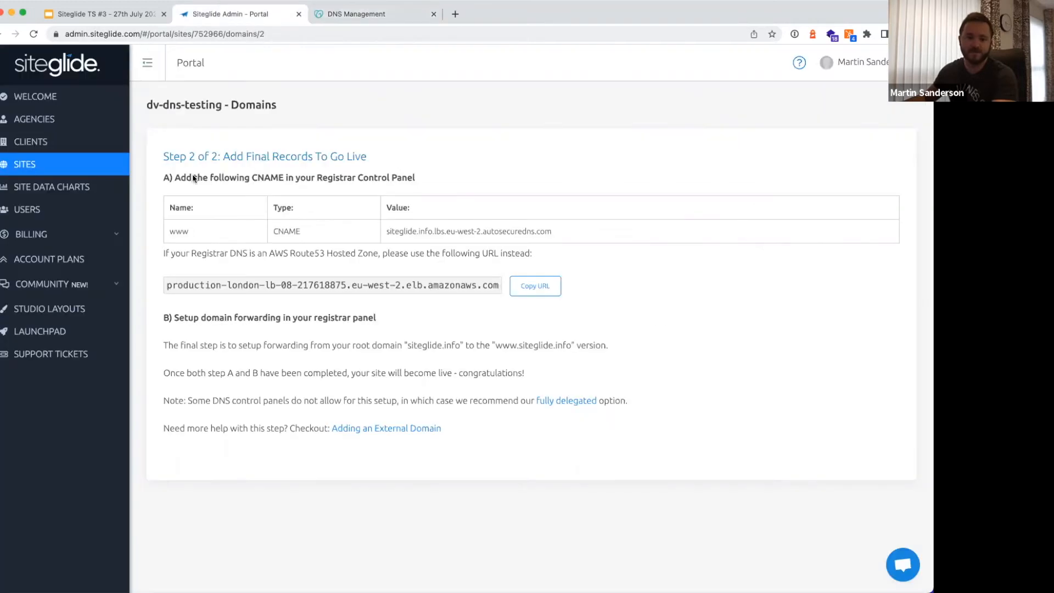
{"action": "left_click_drag", "start_coordinate": [165, 158], "coordinate": [252, 153]}
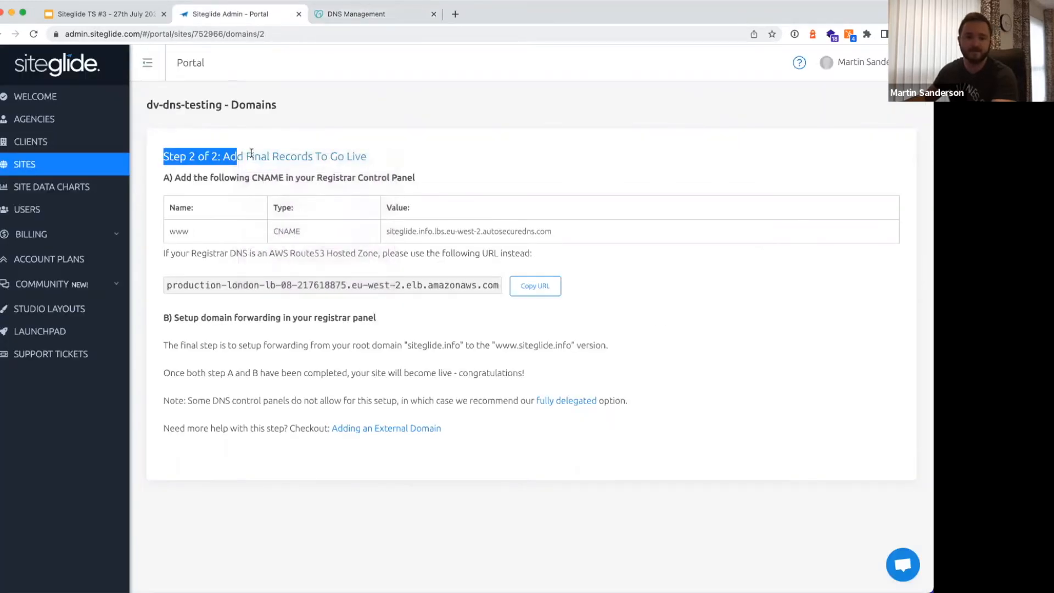
{"action": "left_click", "coordinate": [257, 156]}
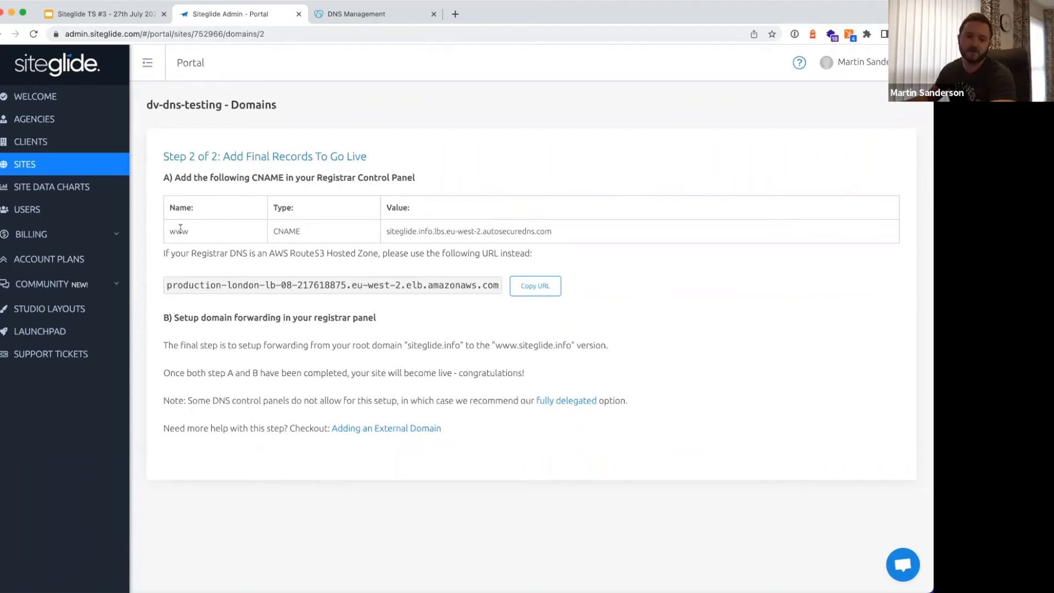
Copy the www CNAME value siteglide.info.lbs.eu-west-2.autosecuredns.com and switch to GoDaddy's DNS Management page
{"action": "left_click_drag", "start_coordinate": [554, 231], "coordinate": [384, 232]}
{"action": "key", "text": "ctrl+c"}
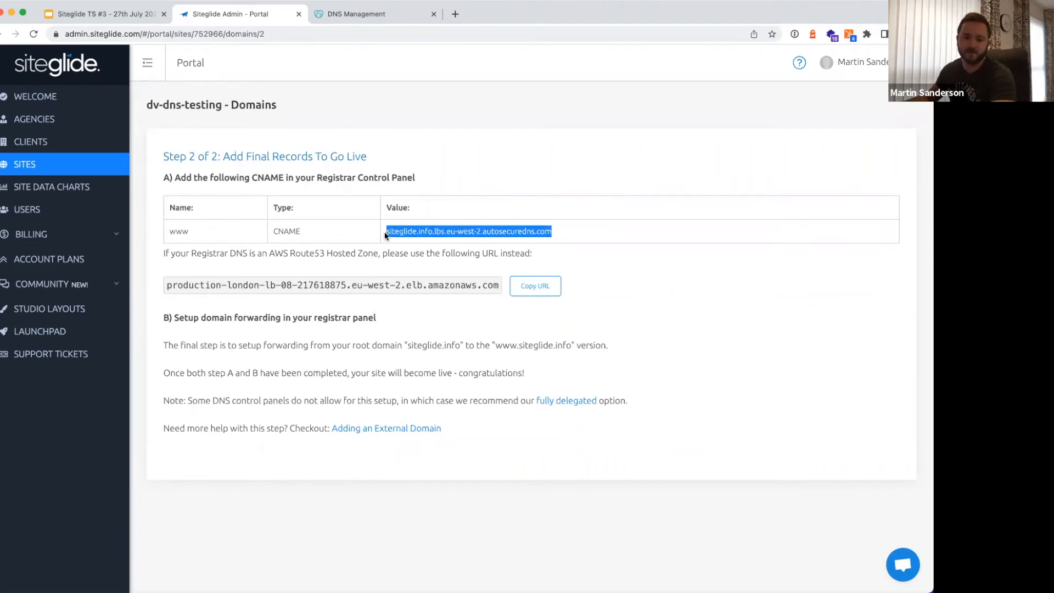
{"action": "left_click", "coordinate": [351, 14]}
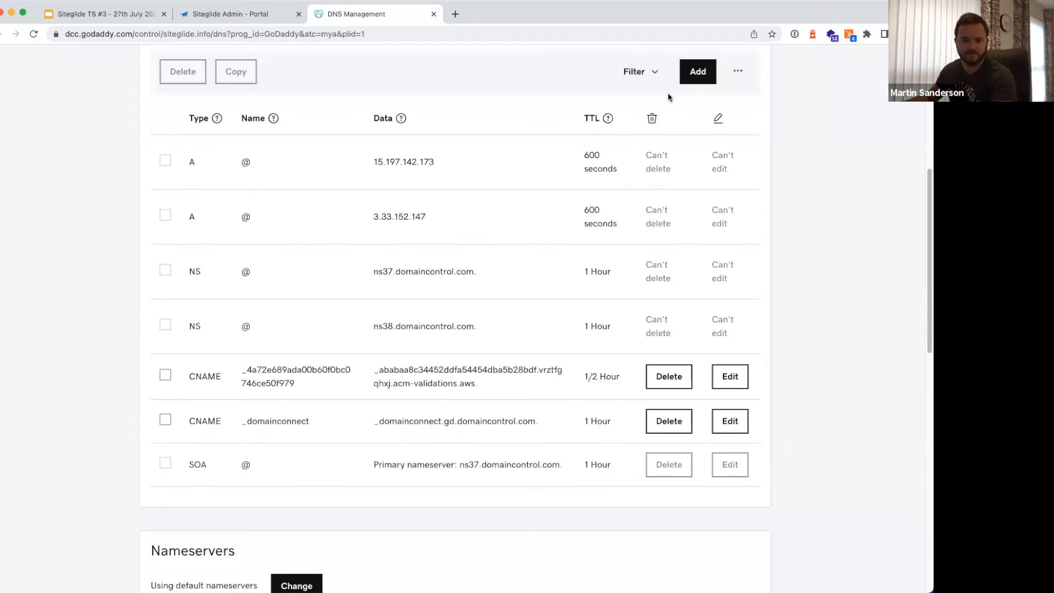
Add a CNAME record named www with value siteglide.info.lbs.eu-west-2.autosecuredns.com and TTL 1/2 Hour
{"action": "left_click", "coordinate": [699, 78]}
{"action": "left_click", "coordinate": [205, 172]}
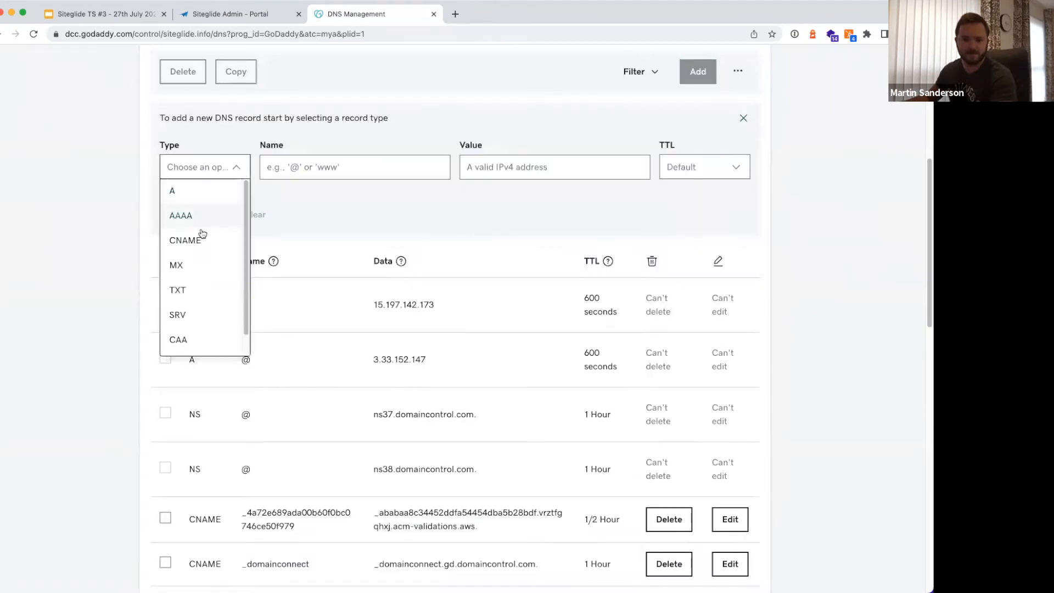
{"action": "left_click", "coordinate": [202, 237]}
{"action": "left_click", "coordinate": [348, 166]}
{"action": "type", "text": "www"}
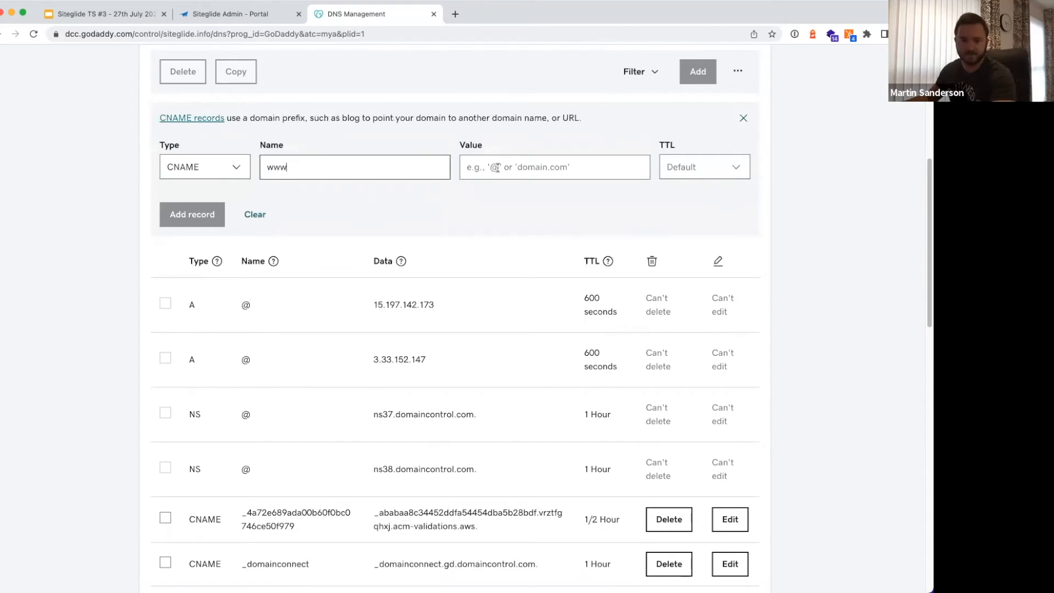
{"action": "left_click", "coordinate": [484, 174]}
{"action": "key", "text": "ctrl+v"}
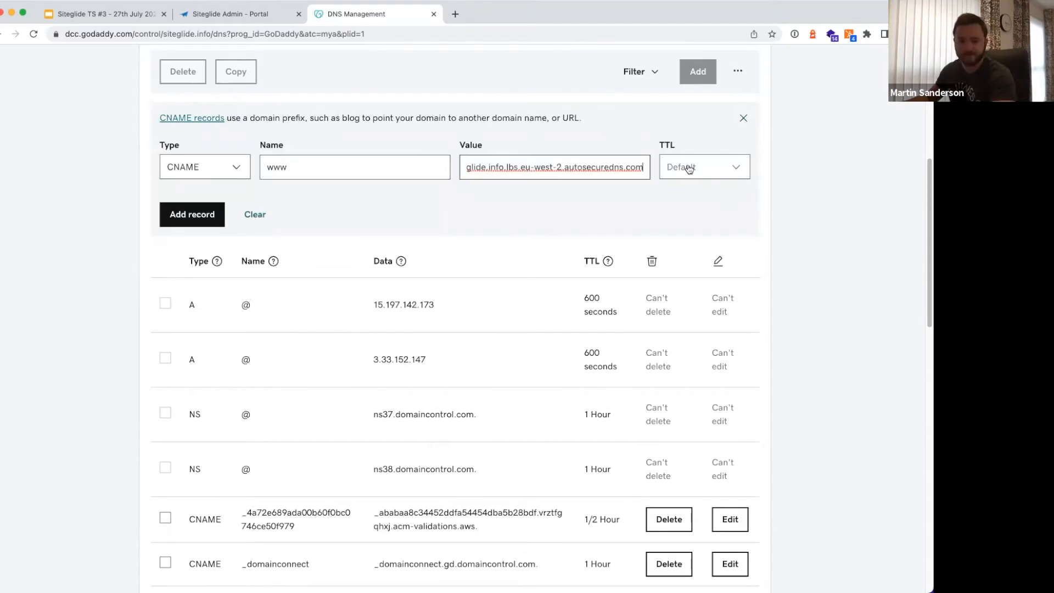
{"action": "left_click", "coordinate": [691, 175]}
{"action": "left_click", "coordinate": [692, 192]}
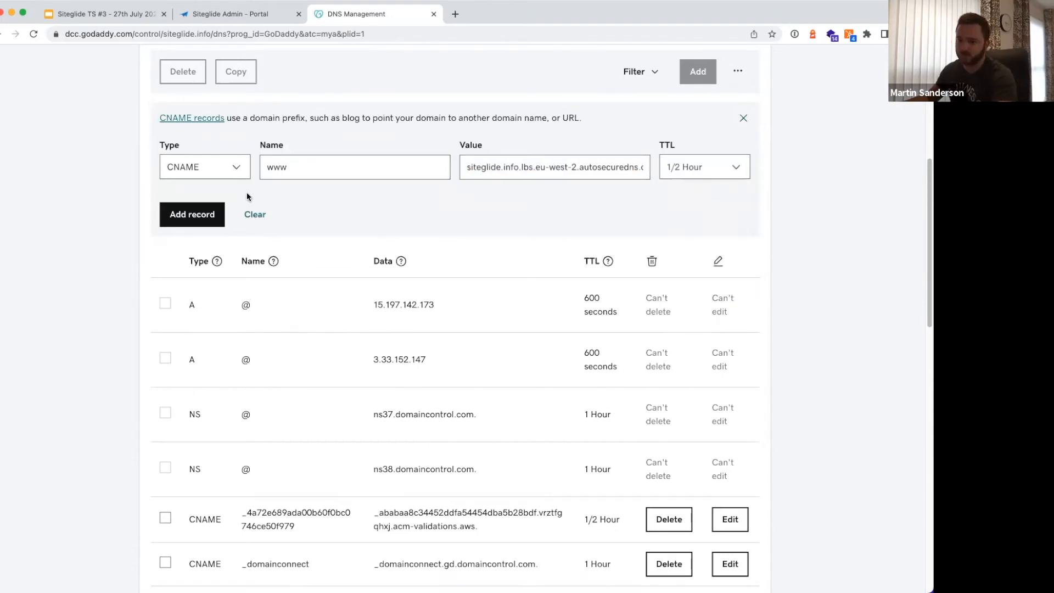
{"action": "left_click", "coordinate": [177, 219]}
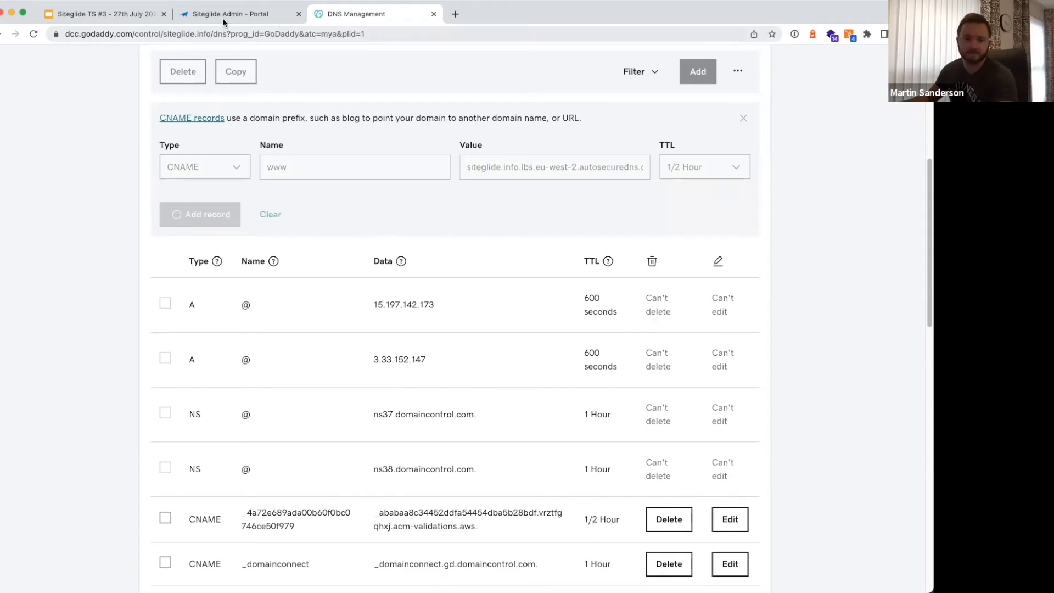
Return to Siteglide and review the name and value of the www CNAME in the go-live instructions
{"action": "left_click", "coordinate": [224, 23]}
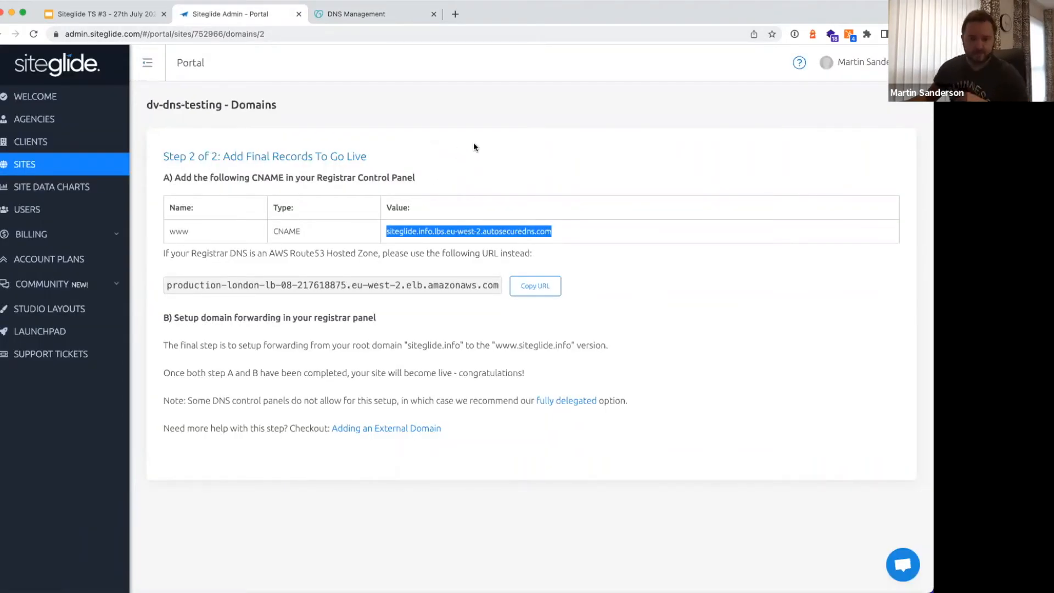
{"action": "left_click", "coordinate": [475, 144]}
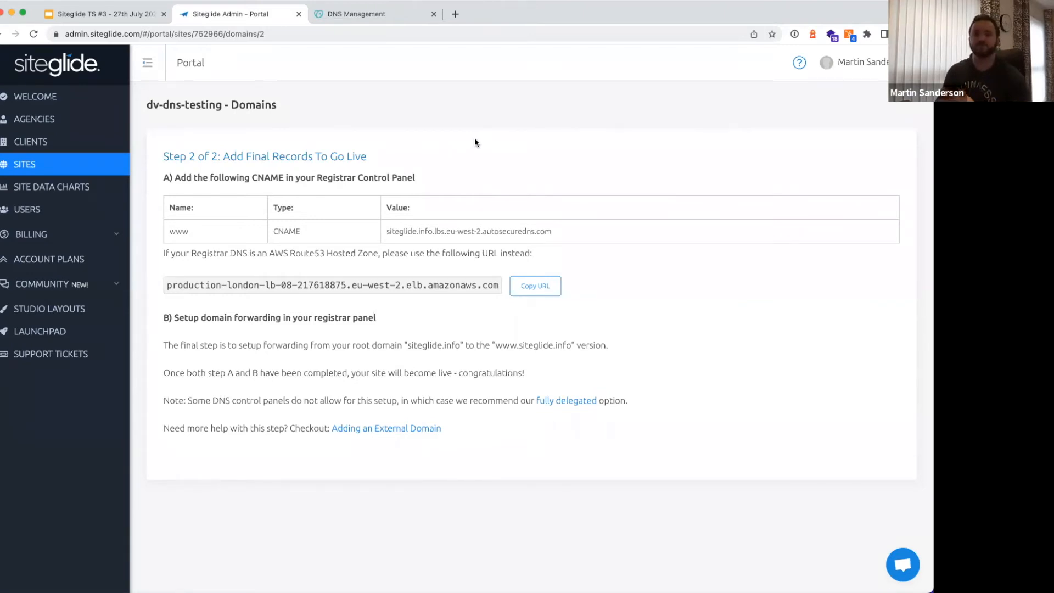
{"action": "double_click", "coordinate": [195, 226]}
{"action": "left_click", "coordinate": [389, 231]}
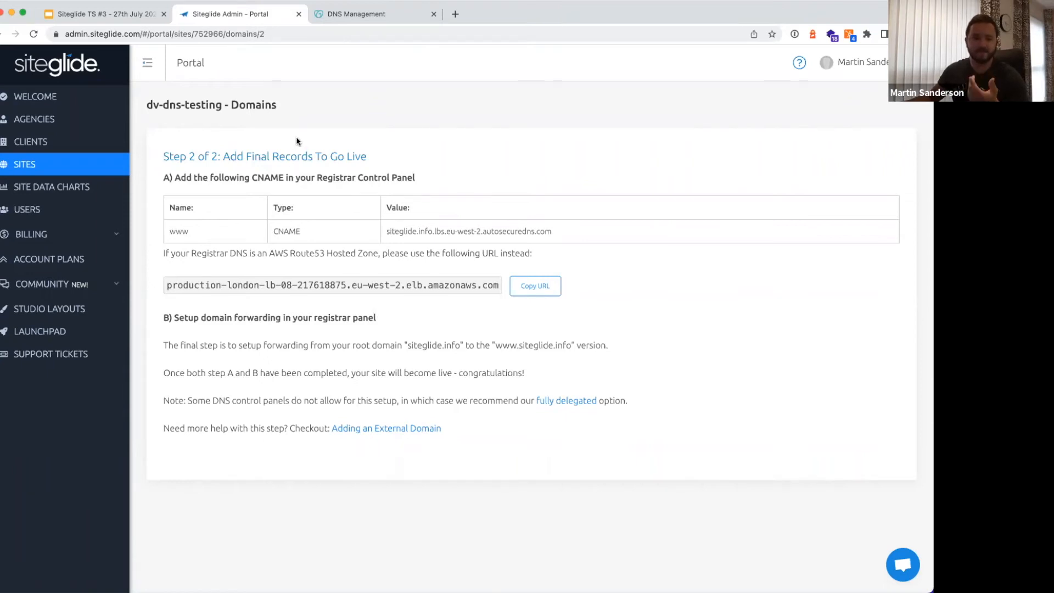
{"action": "double_click", "coordinate": [178, 232]}
{"action": "left_click", "coordinate": [456, 14]}
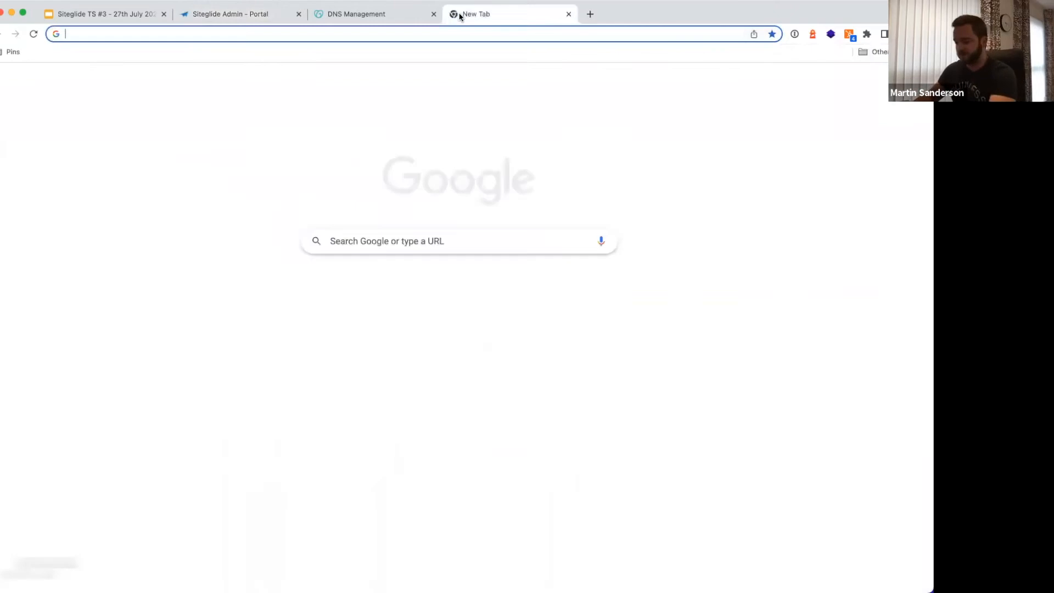
{"action": "type", "text": "www.siteglide.info"}
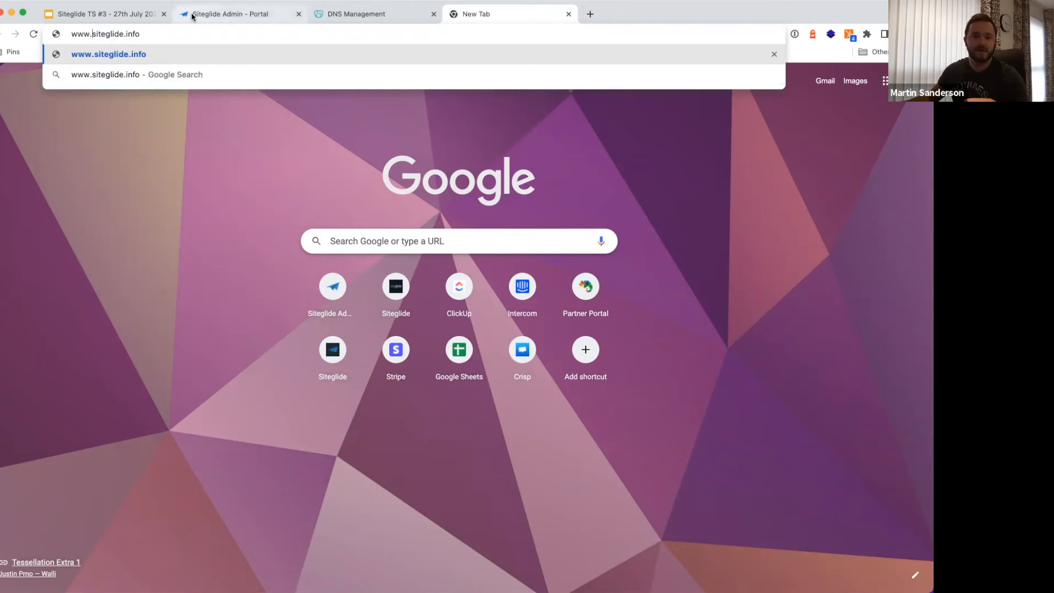
{"action": "key", "text": "BackSpace"}
{"action": "key", "text": "BackSpace"}
{"action": "key", "text": "BackSpace"}
{"action": "key", "text": "BackSpace"}
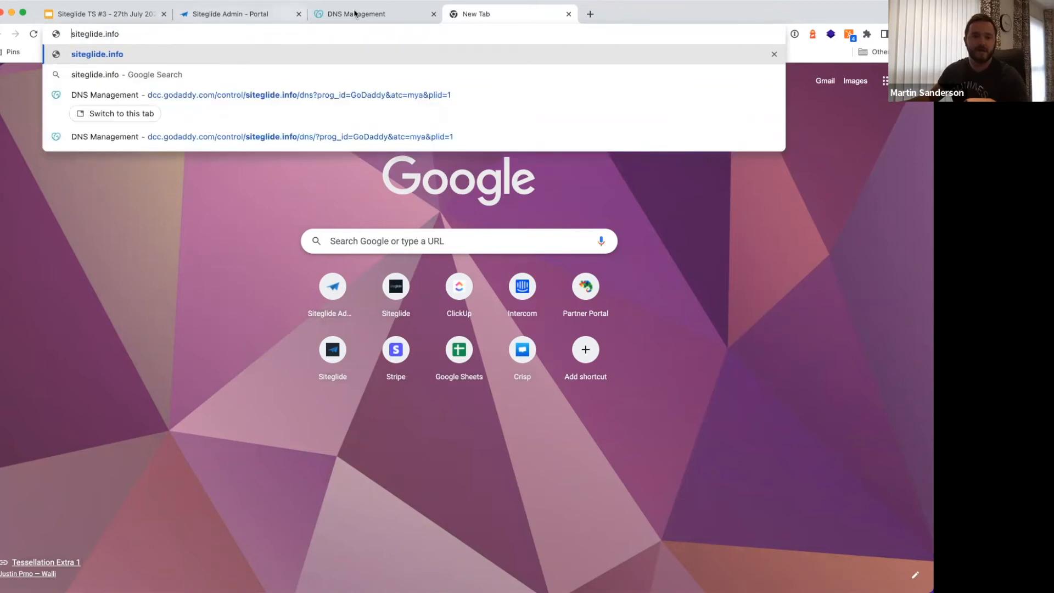
{"action": "left_click", "coordinate": [225, 15]}
{"action": "left_click", "coordinate": [384, 16]}
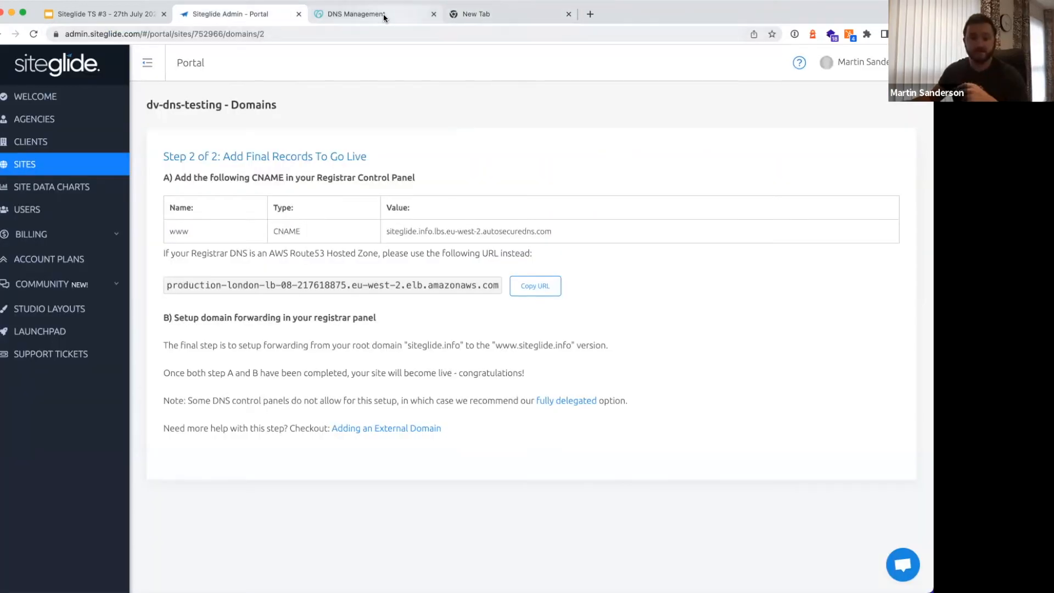
{"action": "left_click", "coordinate": [687, 81]}
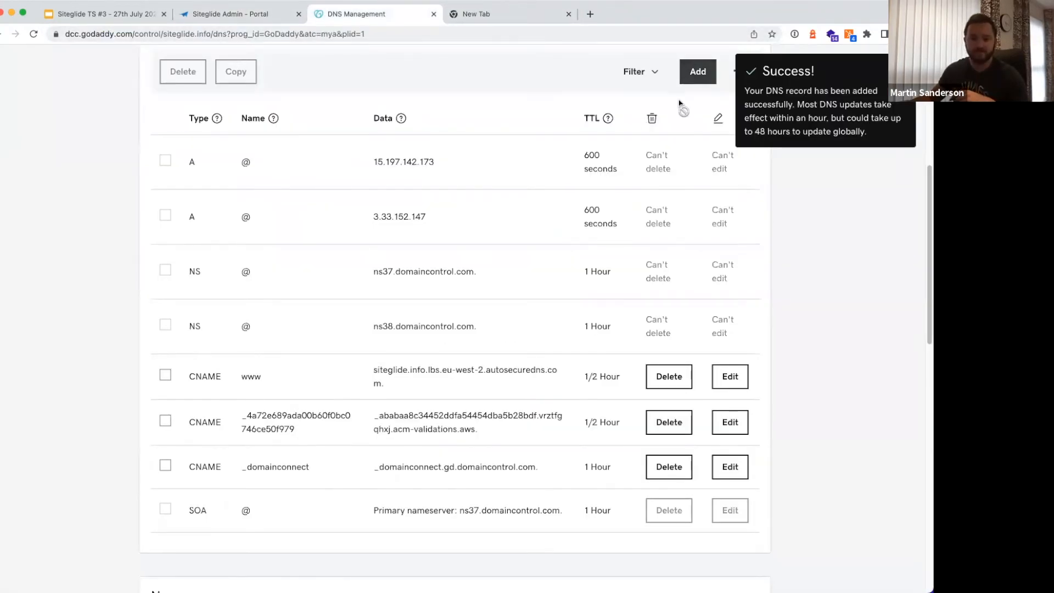
{"action": "left_click", "coordinate": [227, 168]}
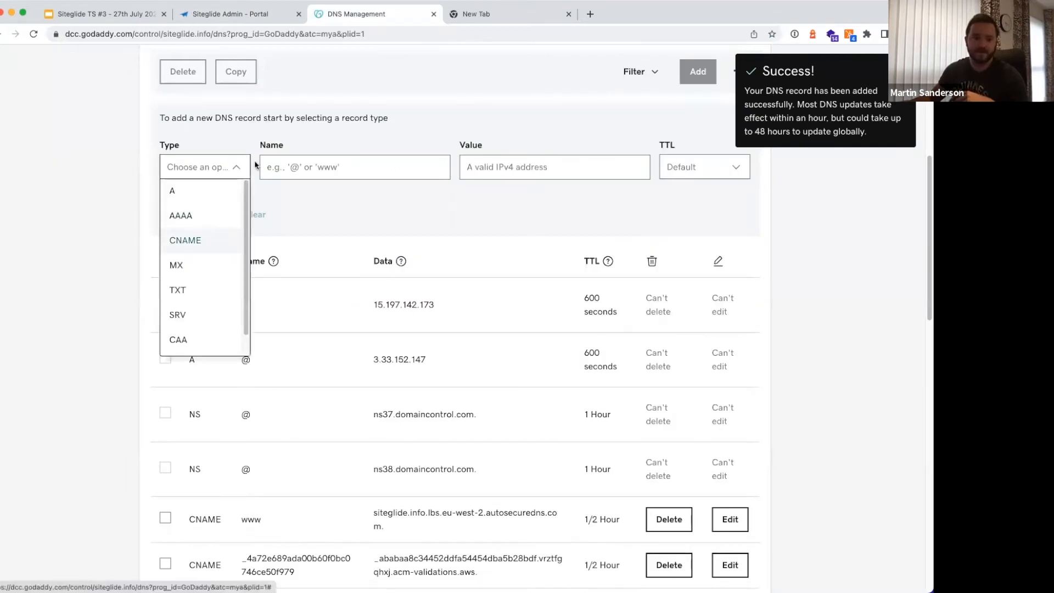
{"action": "left_click", "coordinate": [198, 240]}
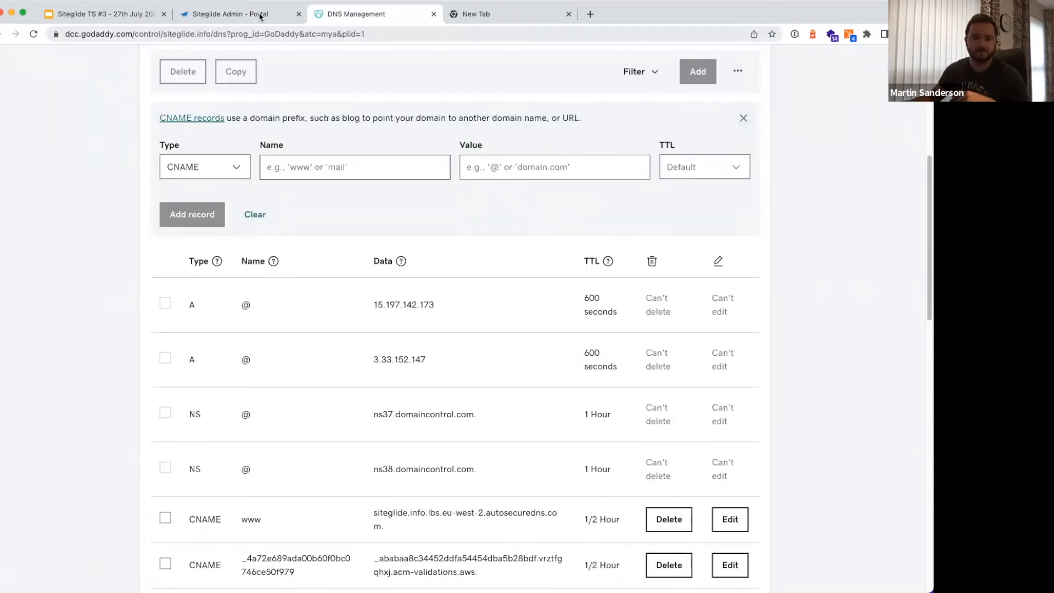
{"action": "left_click", "coordinate": [259, 15]}
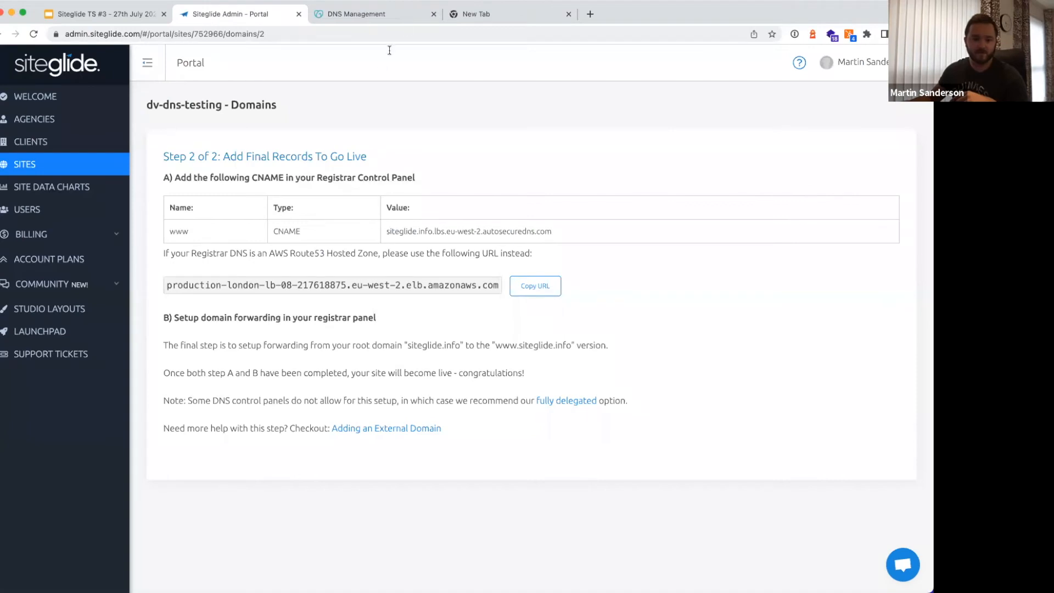
{"action": "left_click", "coordinate": [385, 16]}
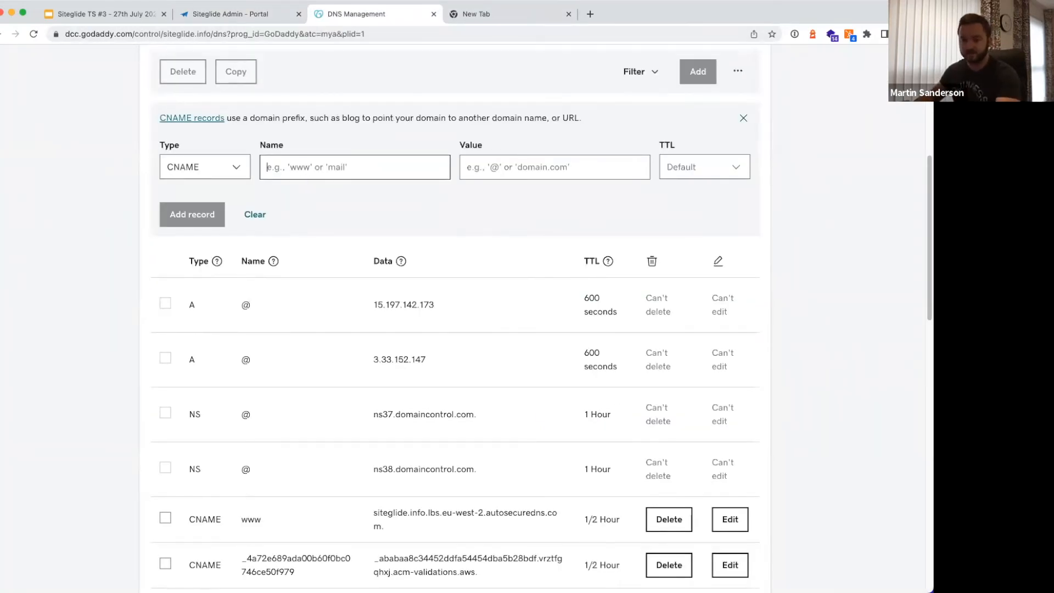
{"action": "type", "text": "@"}
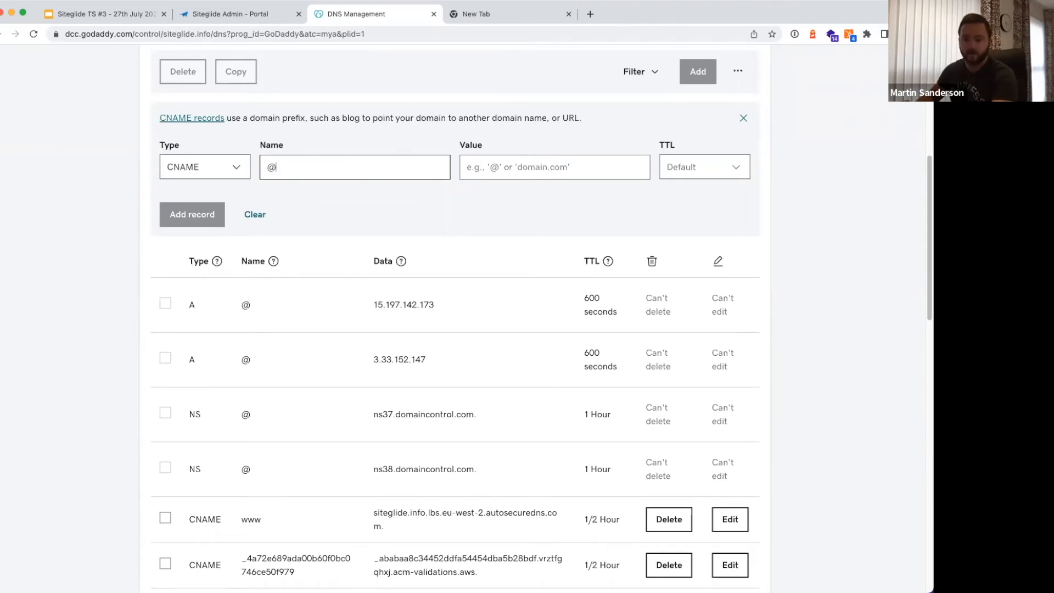
{"action": "key", "text": "BackSpace"}
{"action": "left_click", "coordinate": [477, 160]}
{"action": "type", "text": "siteglide.info.lbs.eu-west-2.autosecuredns.com"}
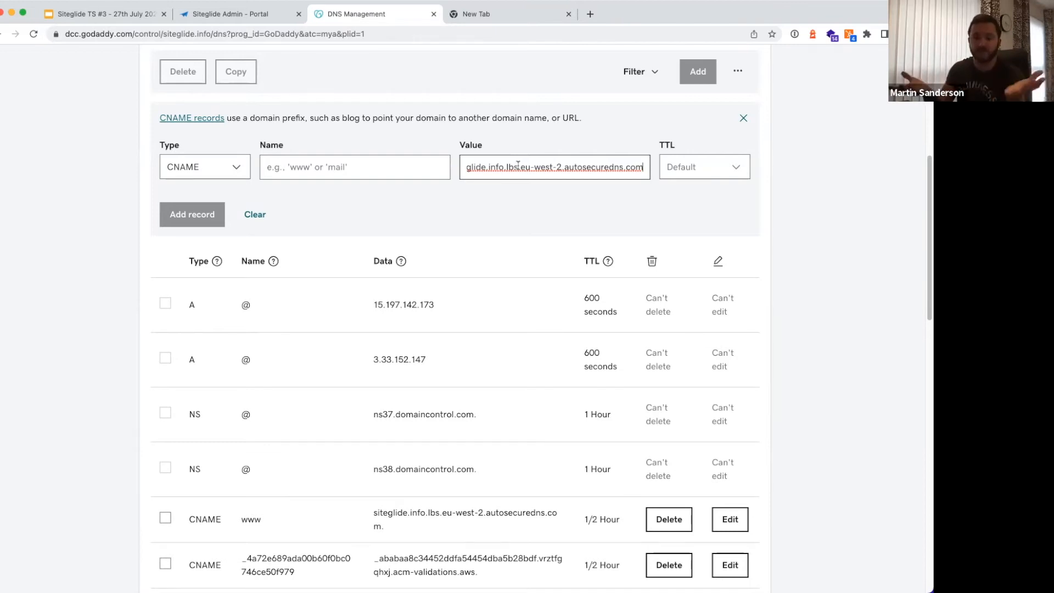
{"action": "left_click", "coordinate": [687, 176]}
{"action": "left_click", "coordinate": [690, 193]}
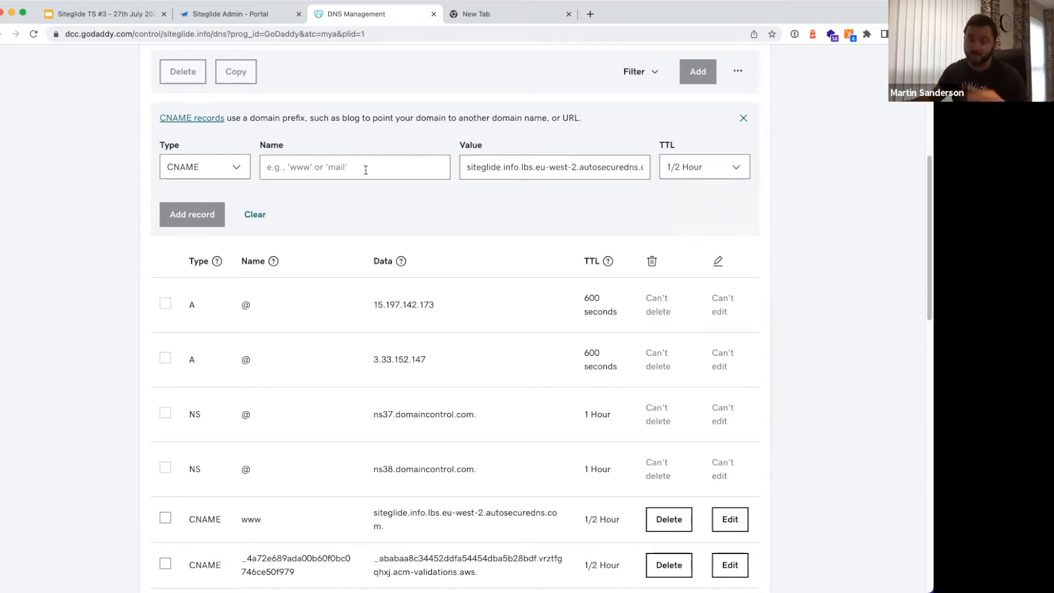
{"action": "left_click", "coordinate": [255, 215]}
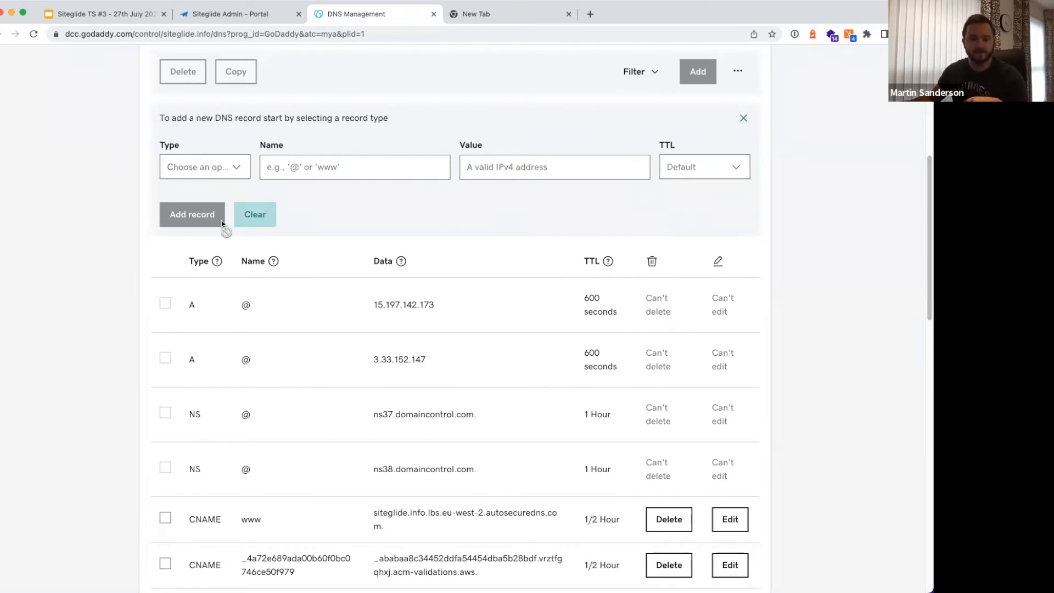
{"action": "left_click", "coordinate": [743, 118]}
Delete the existing domain forwarding entry for siteglide.info
{"action": "scroll", "coordinate": [383, 254], "scroll_direction": "down", "scroll_amount": 6}
{"action": "scroll", "coordinate": [383, 254], "scroll_direction": "down", "scroll_amount": 5}
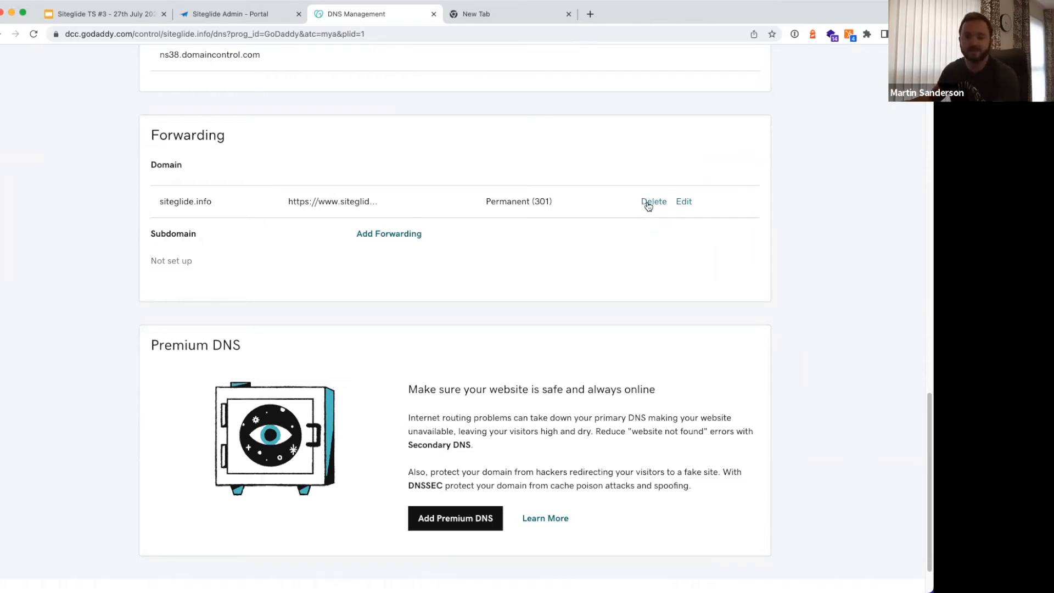
{"action": "left_click", "coordinate": [648, 203]}
{"action": "left_click", "coordinate": [324, 341]}
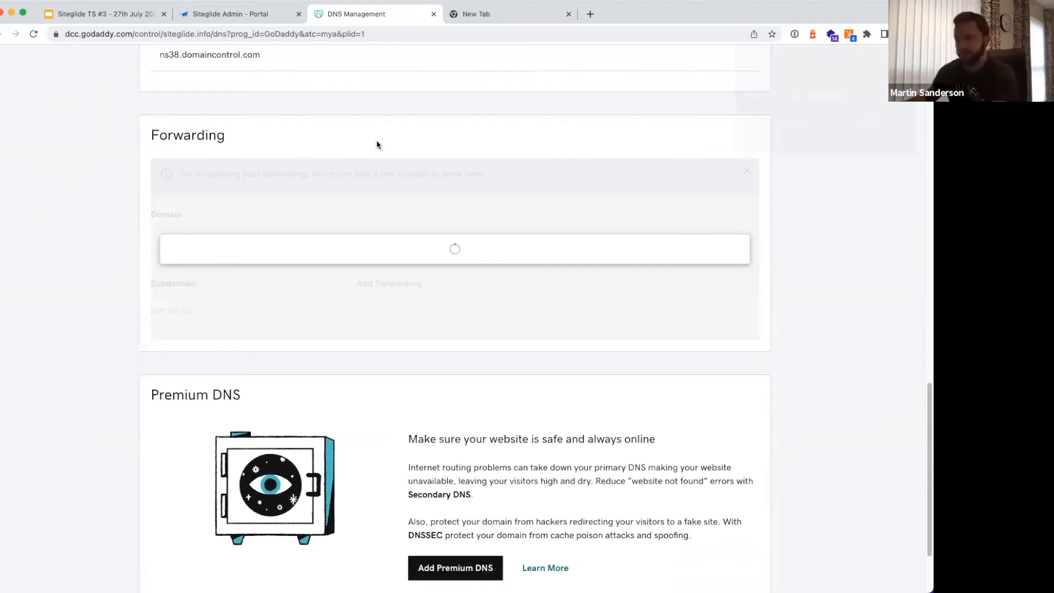
{"action": "left_click", "coordinate": [393, 215]}
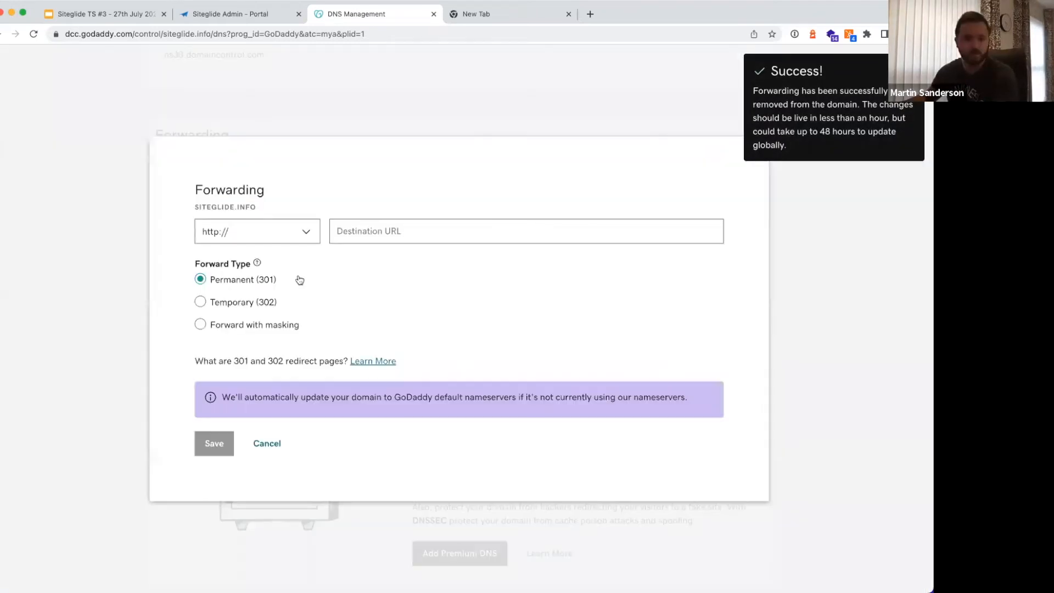
{"action": "left_click", "coordinate": [294, 233]}
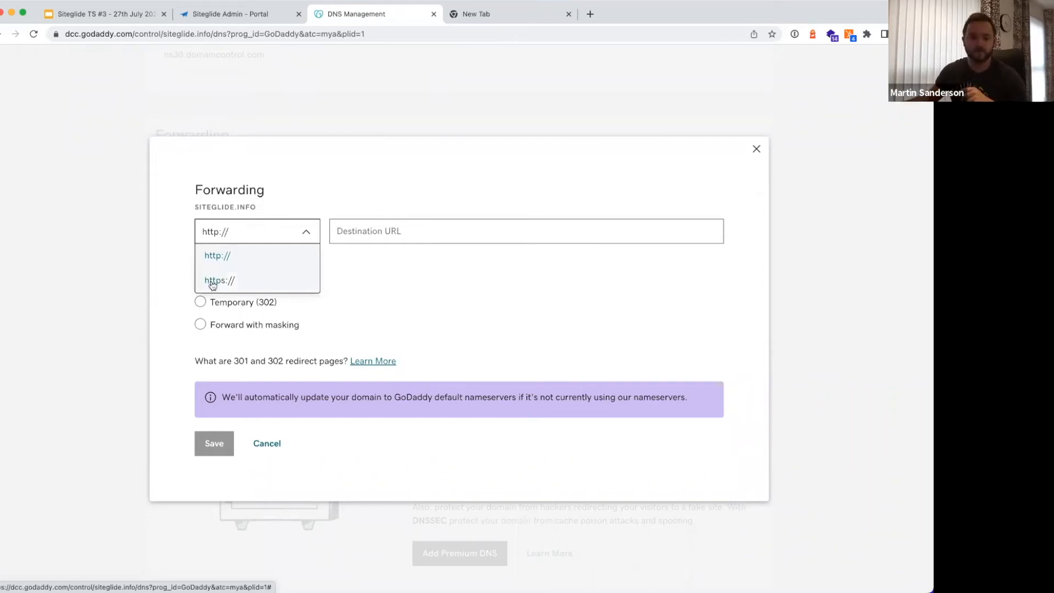
{"action": "left_click", "coordinate": [283, 277]}
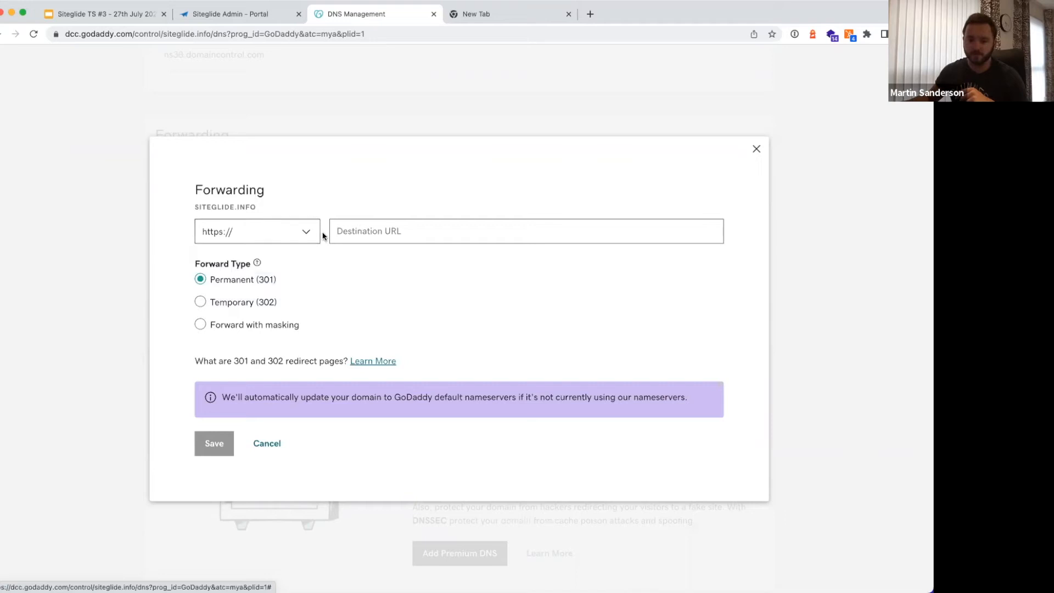
{"action": "left_click", "coordinate": [353, 220]}
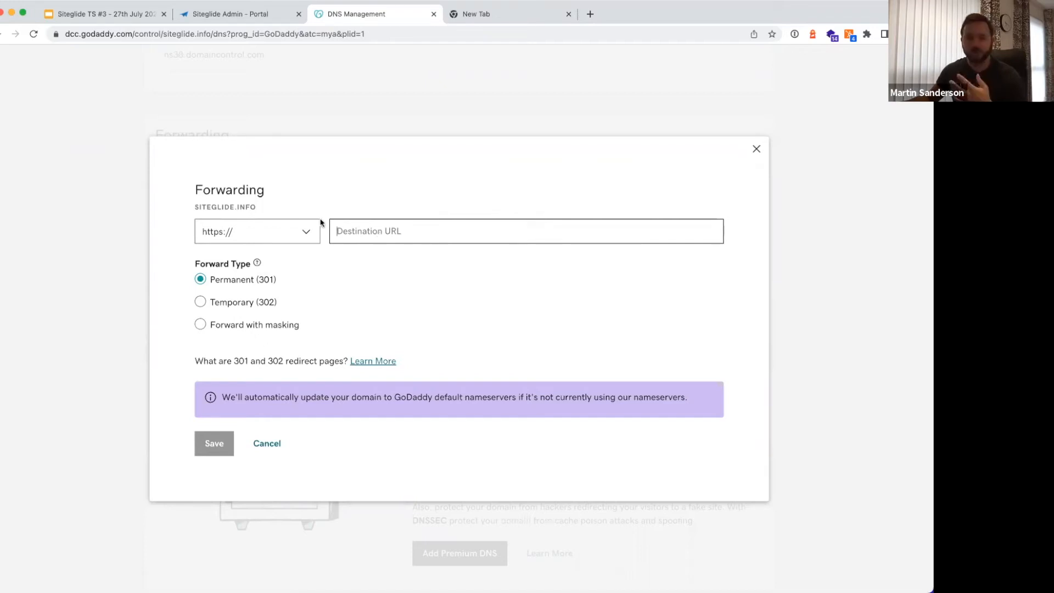
{"action": "left_click_drag", "start_coordinate": [210, 207], "coordinate": [427, 235]}
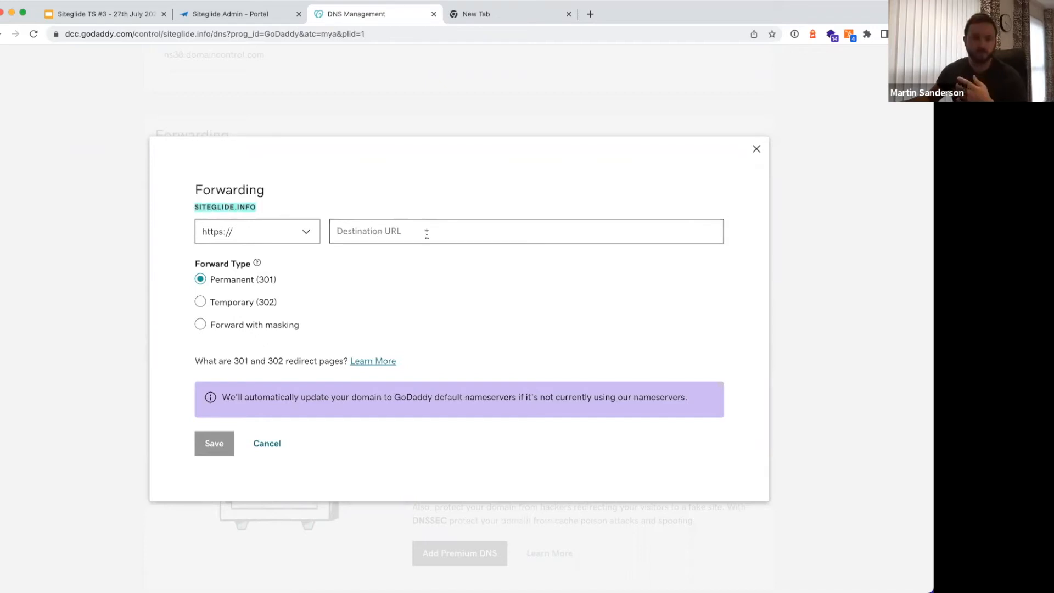
{"action": "left_click", "coordinate": [426, 234]}
{"action": "type", "text": "www."}
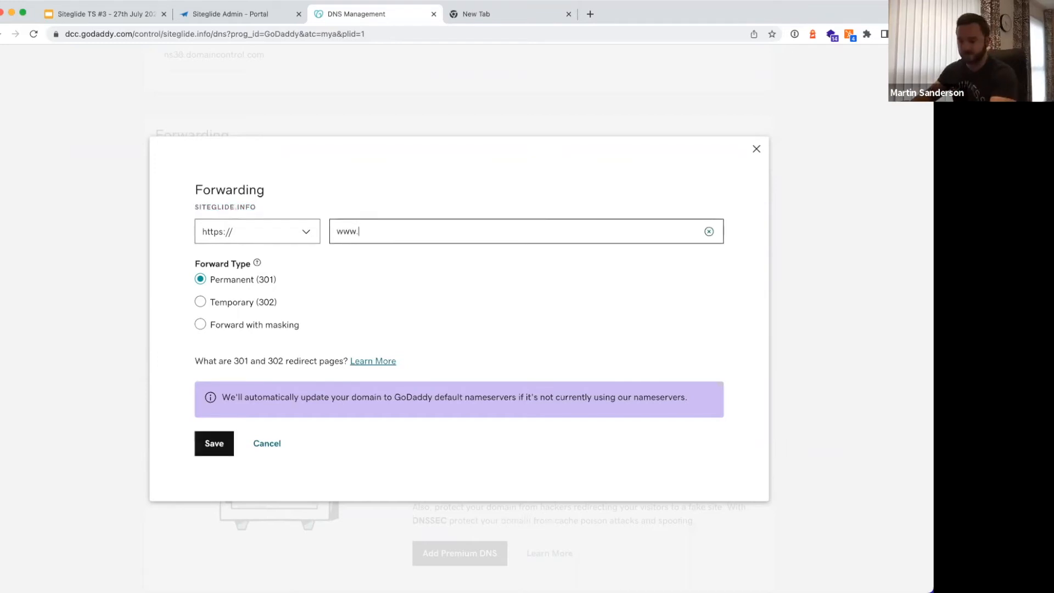
{"action": "type", "text": "siteglide."}
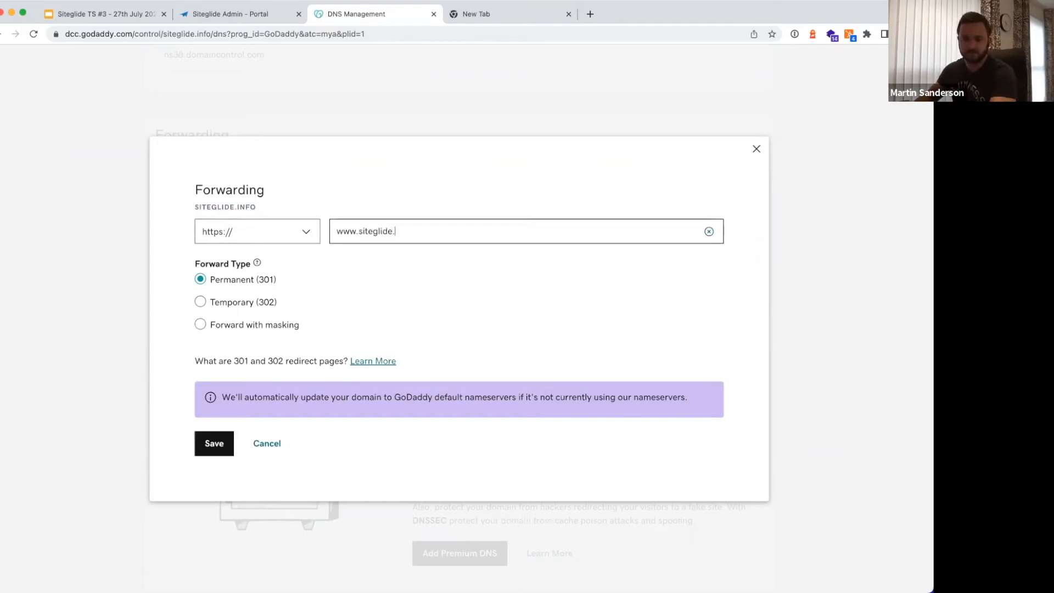
{"action": "type", "text": "info"}
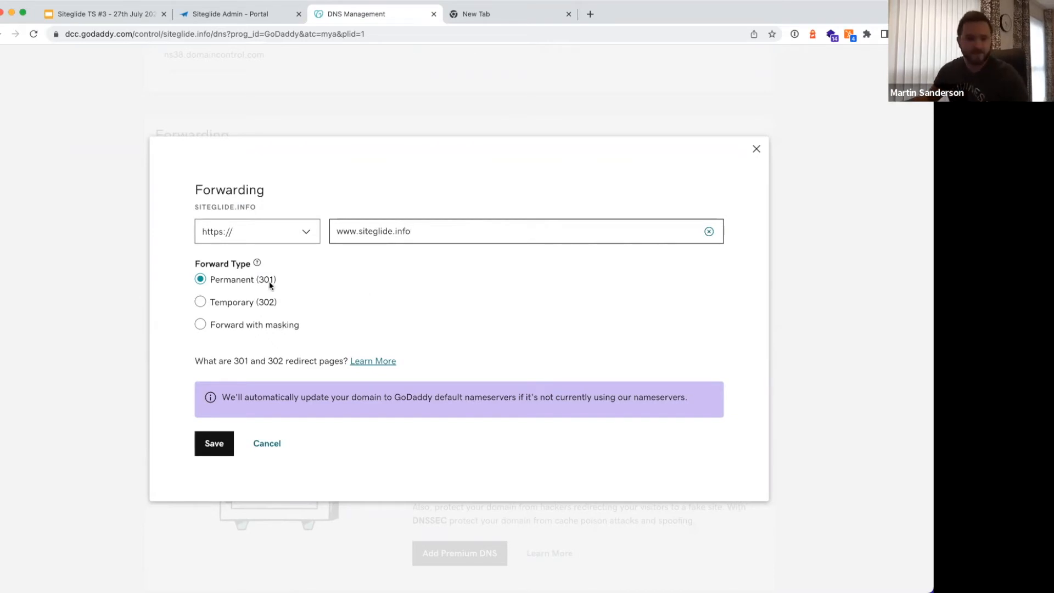
{"action": "left_click", "coordinate": [211, 448]}
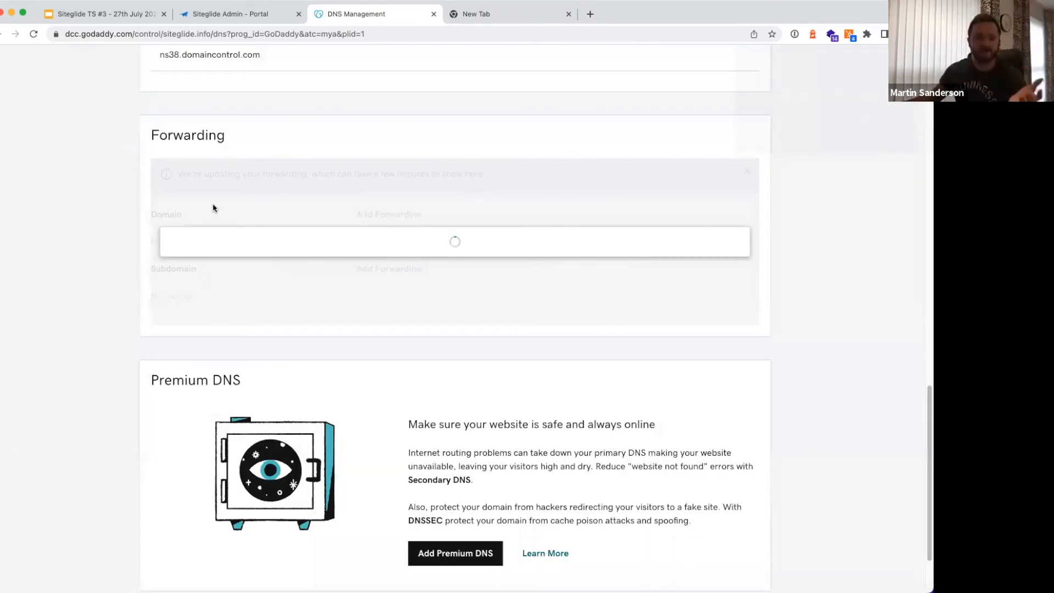
Review the domain's DNS record list and close the unused browser tab
{"action": "scroll", "coordinate": [367, 197], "scroll_direction": "up", "scroll_amount": 2}
{"action": "scroll", "coordinate": [368, 201], "scroll_direction": "up", "scroll_amount": 10}
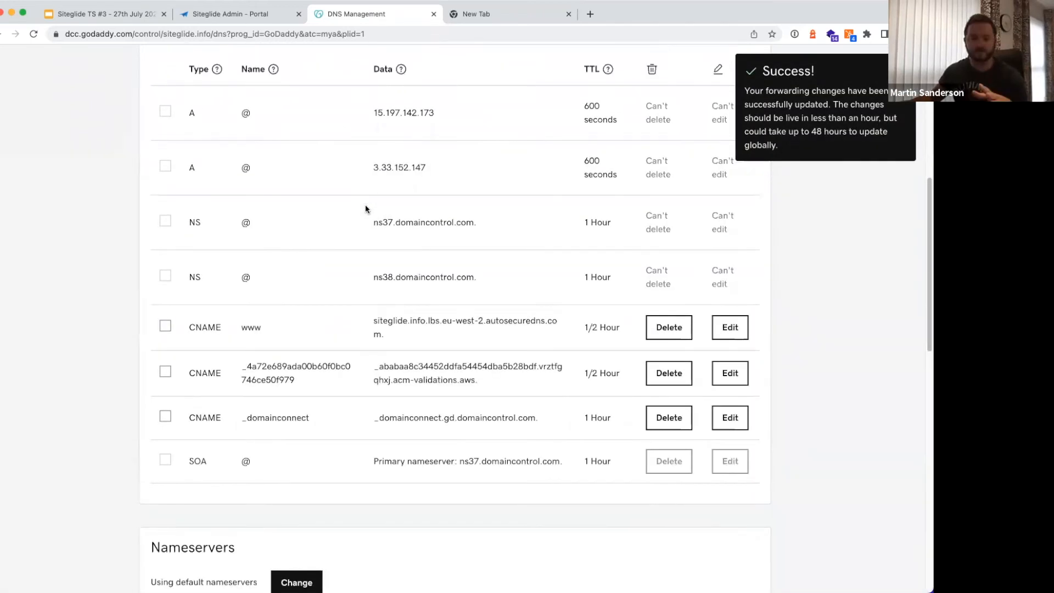
{"action": "scroll", "coordinate": [366, 208], "scroll_direction": "up", "scroll_amount": 1}
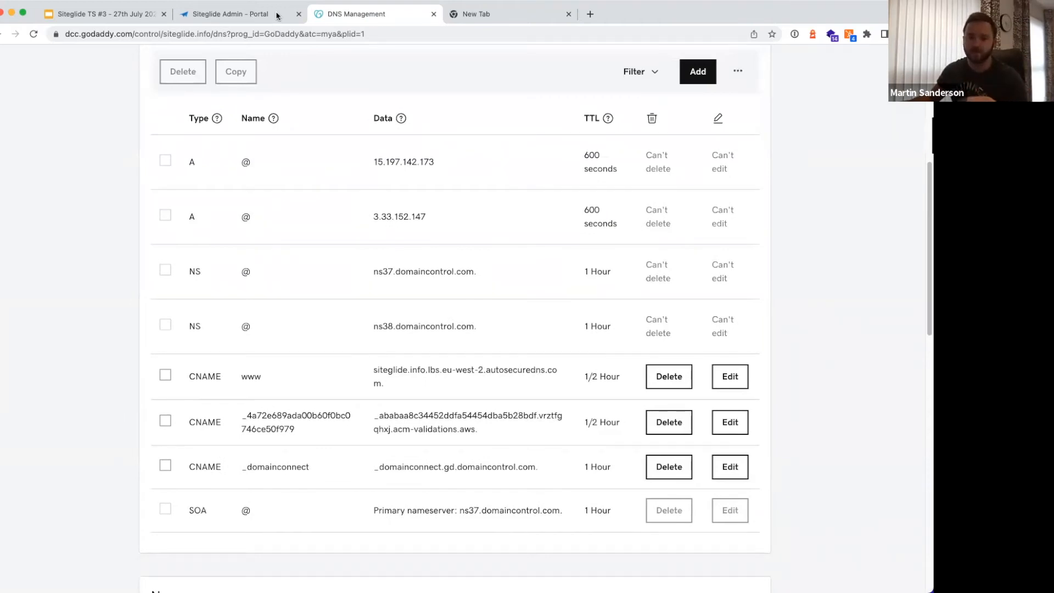
{"action": "left_click", "coordinate": [568, 14]}
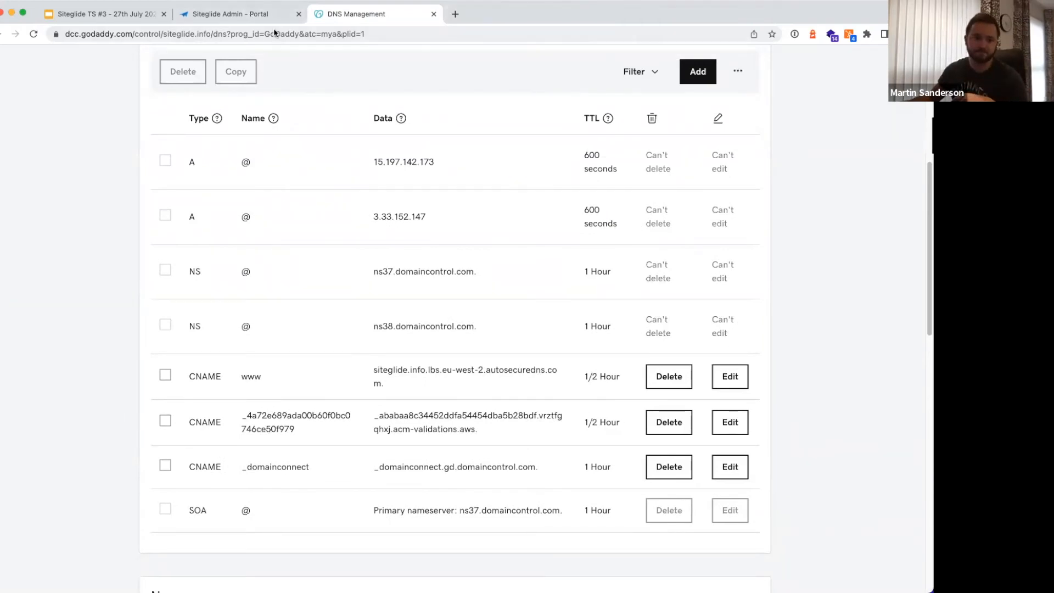
Switch to the Google Slides presentation, present up to the Fully Delegated title slide, and exit the slideshow
{"action": "left_click", "coordinate": [123, 15]}
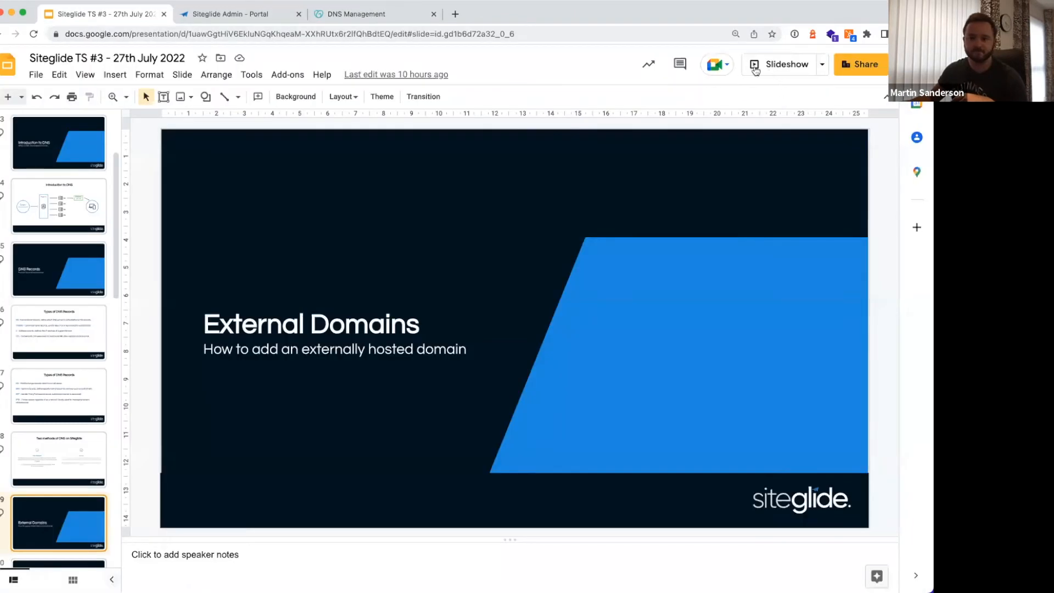
{"action": "key", "text": "super+Return"}
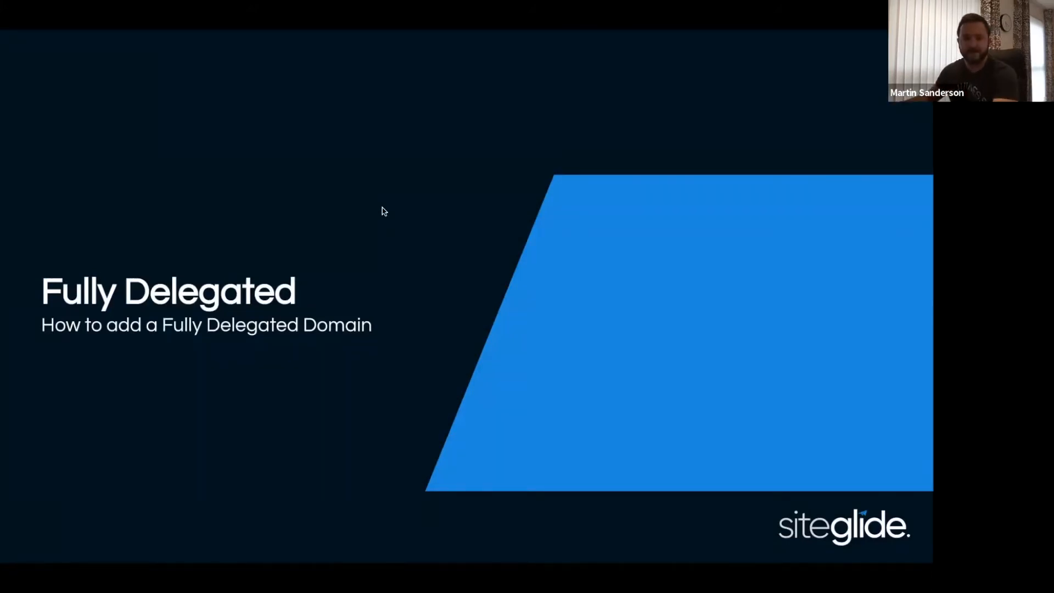
{"action": "key", "text": "Escape"}
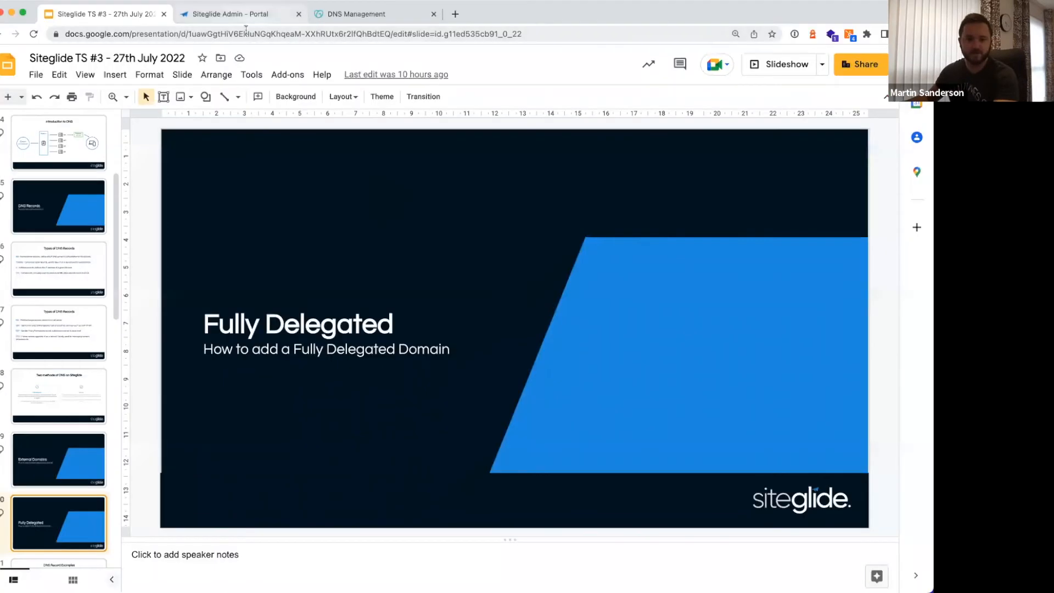
Return to the domain list in Siteglide and delete the external domain whose ownership verification is pending
{"action": "left_click", "coordinate": [245, 17]}
{"action": "key", "text": "super+Left"}
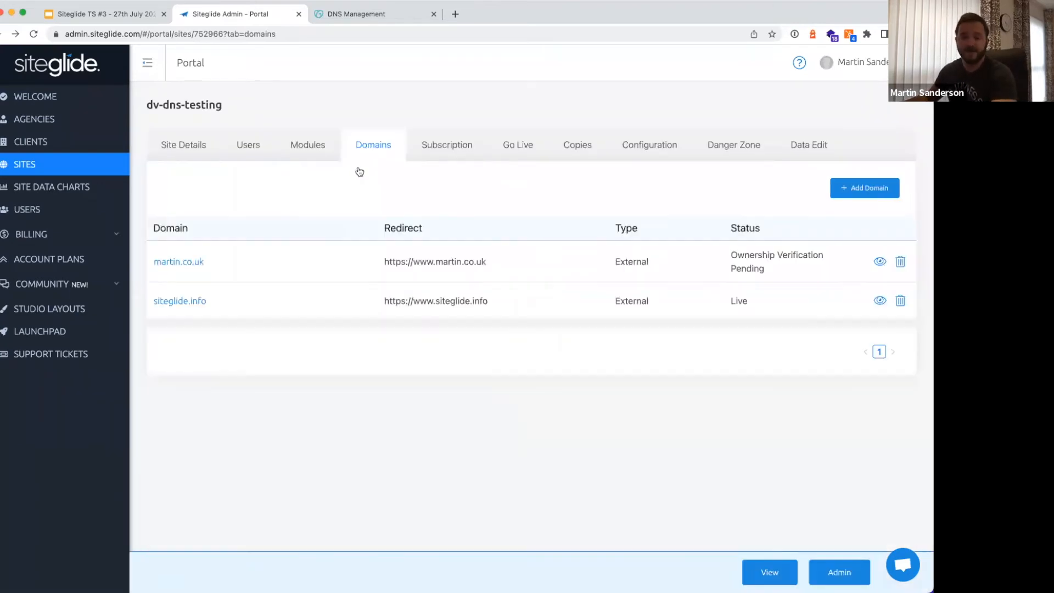
{"action": "left_click", "coordinate": [900, 263]}
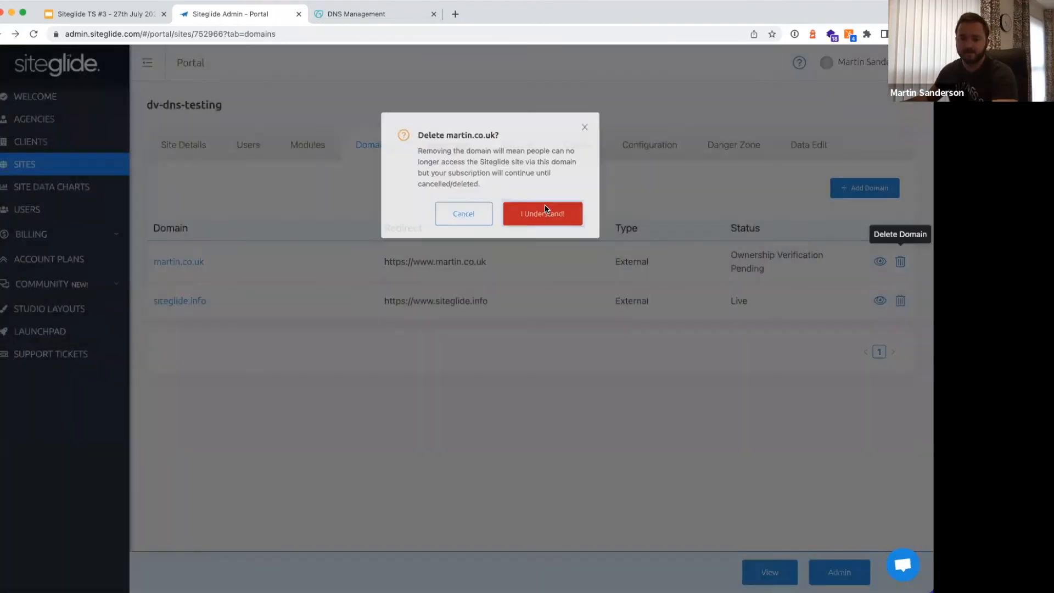
{"action": "left_click", "coordinate": [545, 210]}
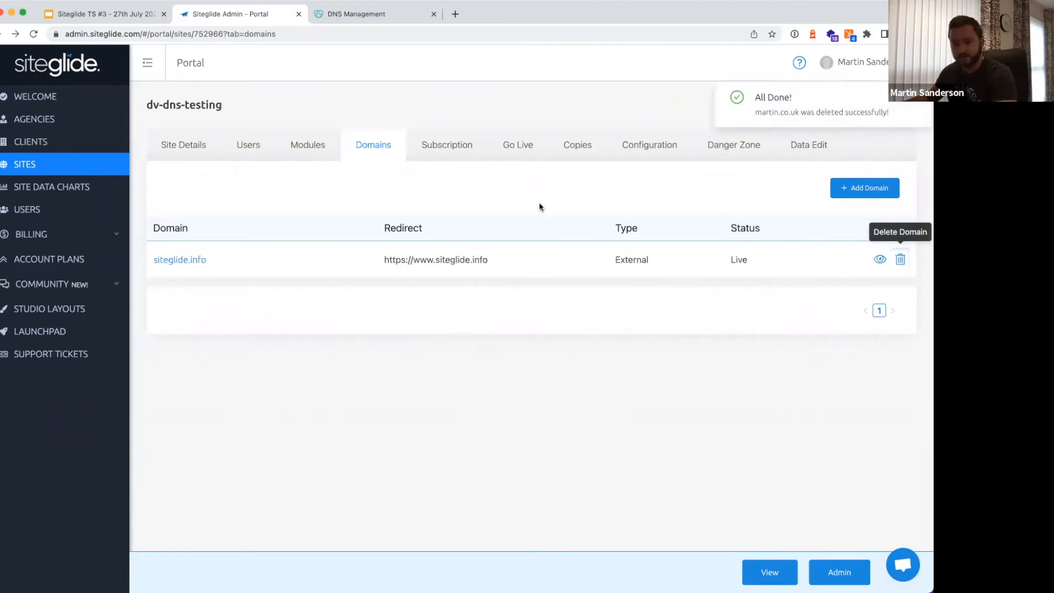
Delete the external domain siteglide.info from the site's domain list and confirm the deletion
{"action": "left_click", "coordinate": [900, 259]}
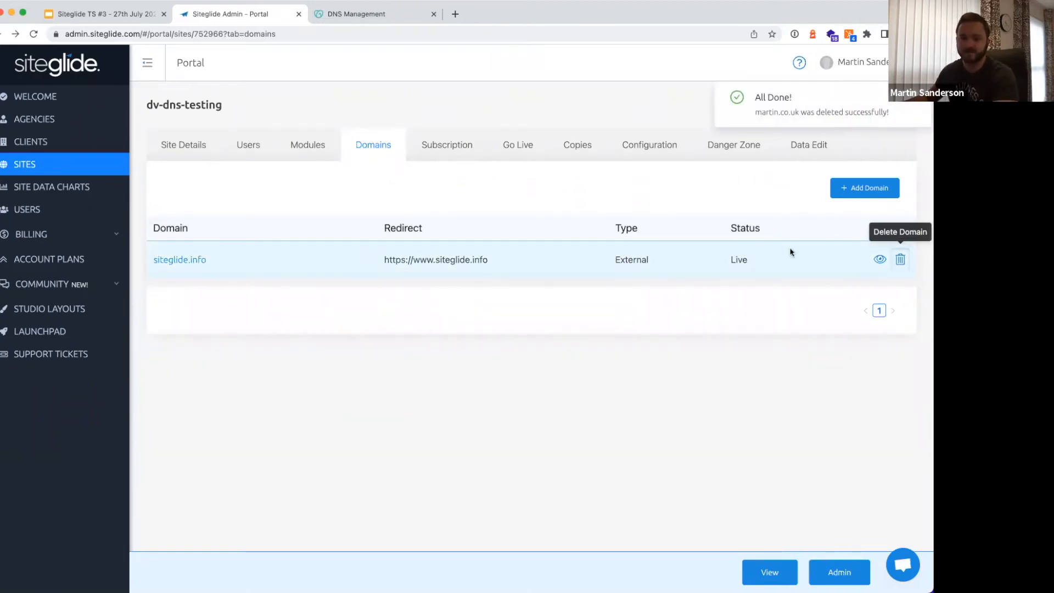
{"action": "left_click", "coordinate": [499, 209]}
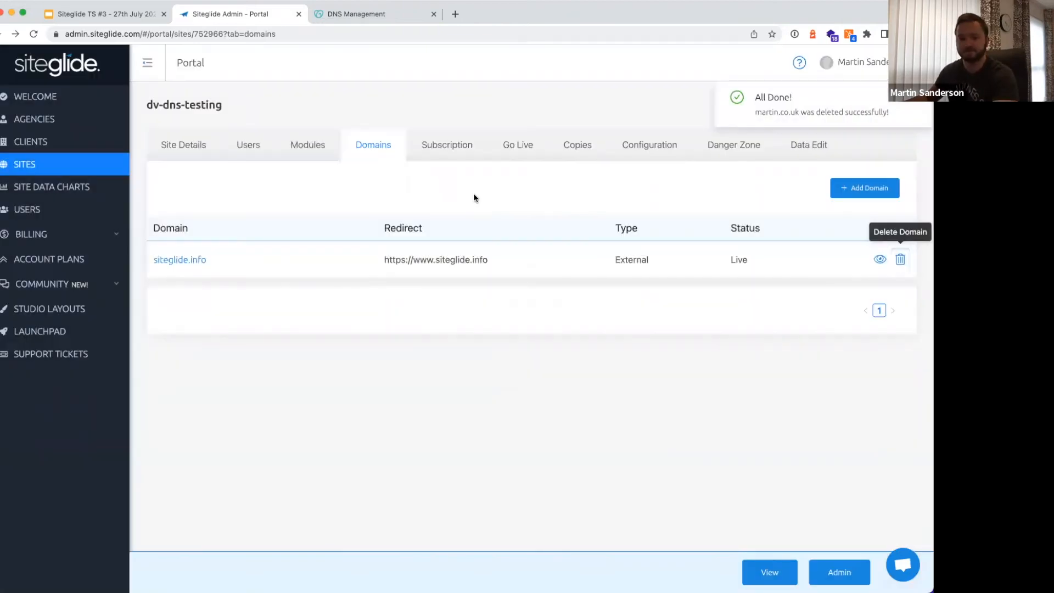
Set up a new Fully Delegated domain with root domain siteglide.info and enable its use as the default domain
{"action": "left_click", "coordinate": [864, 189]}
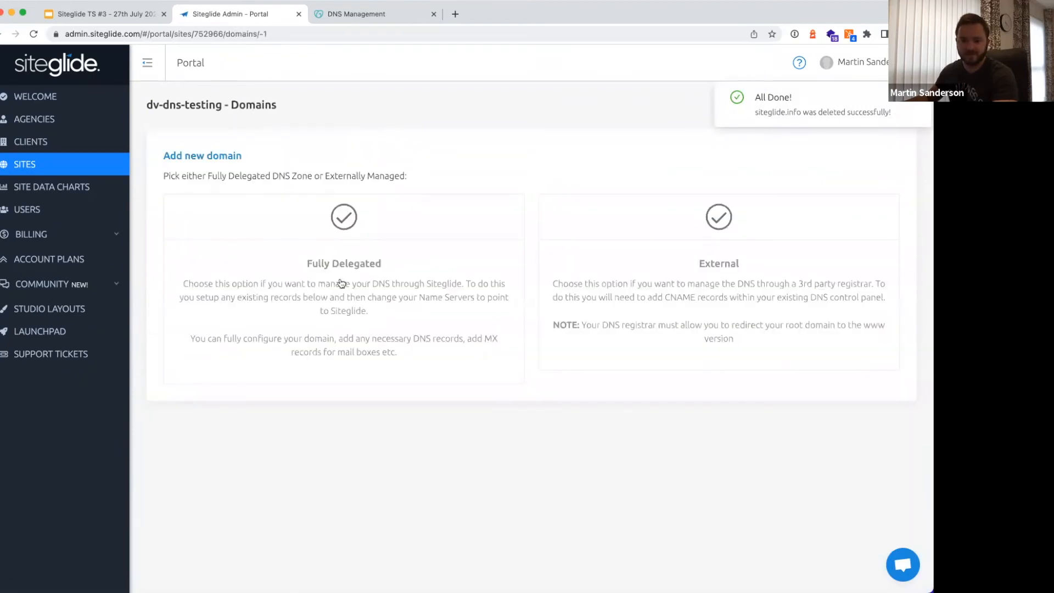
{"action": "left_click", "coordinate": [331, 295]}
{"action": "left_click", "coordinate": [271, 437]}
{"action": "type", "text": "siteglide.info"}
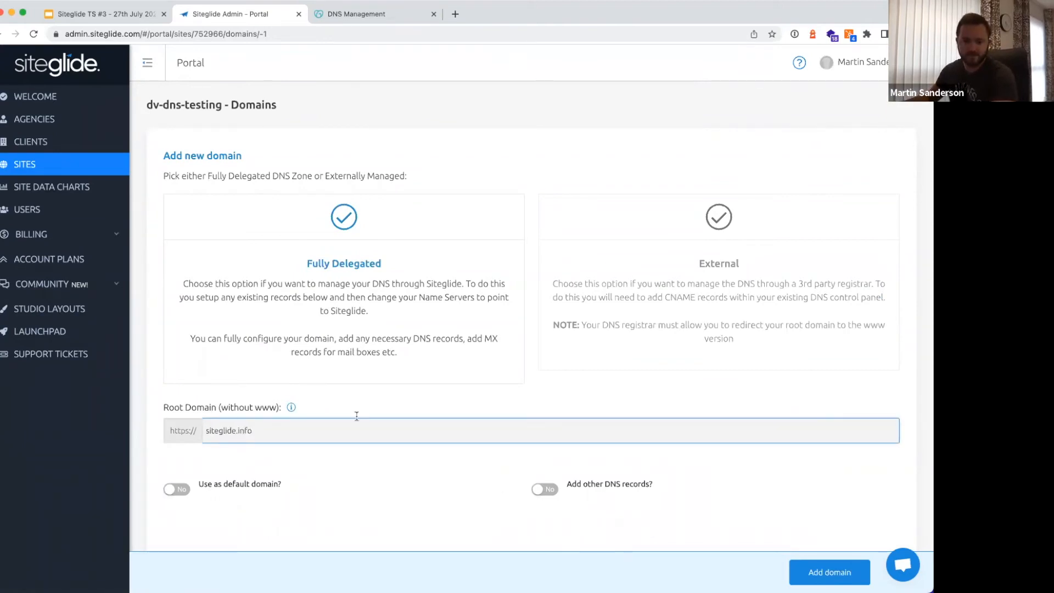
{"action": "left_click", "coordinate": [179, 490]}
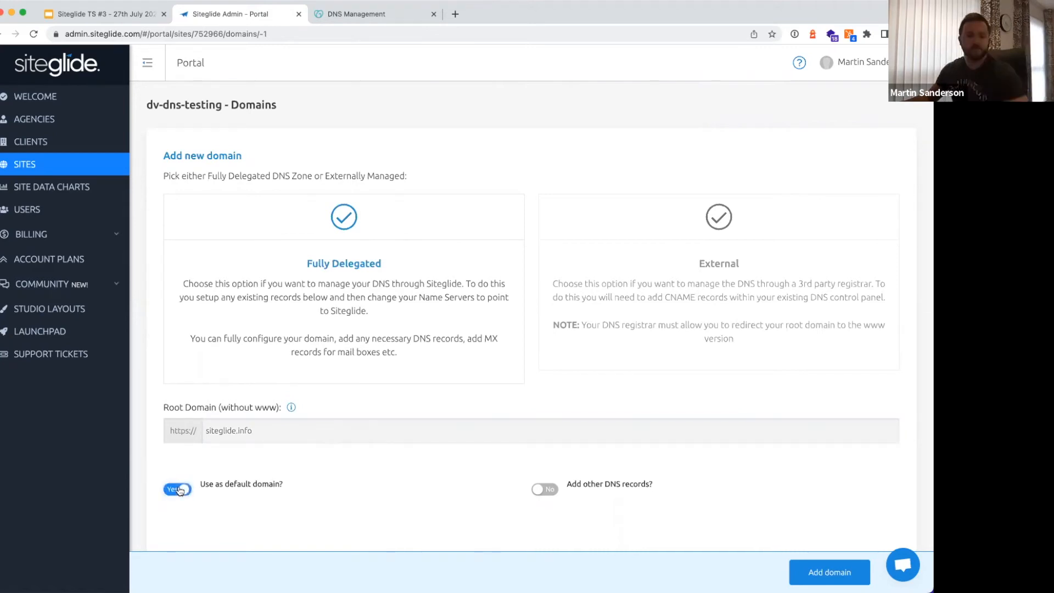
{"action": "left_click", "coordinate": [179, 490]}
{"action": "left_click", "coordinate": [179, 490]}
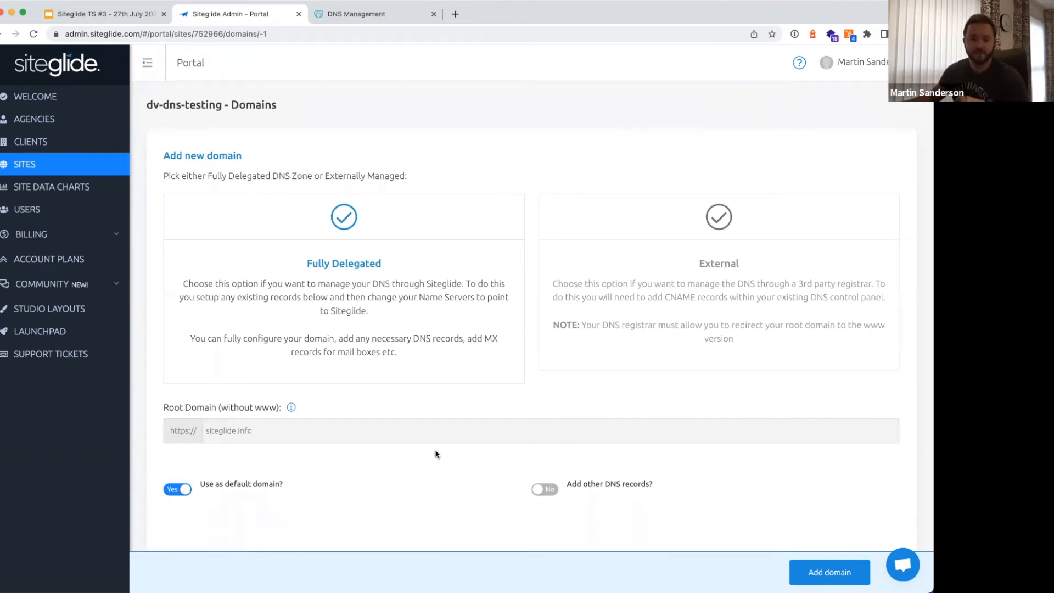
{"action": "left_click", "coordinate": [539, 490]}
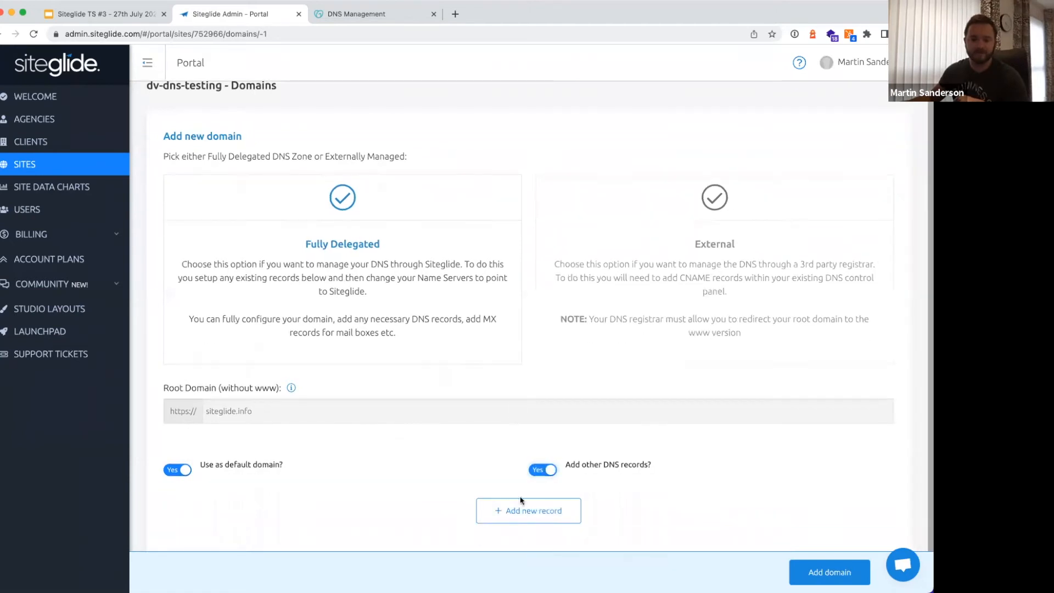
{"action": "left_click", "coordinate": [565, 511]}
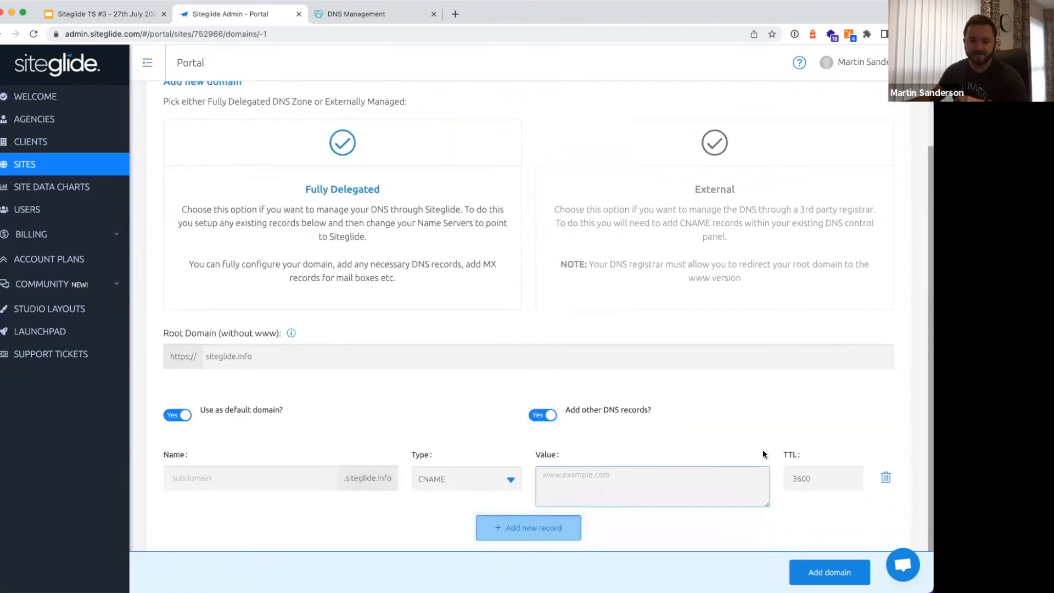
{"action": "left_click", "coordinate": [884, 478]}
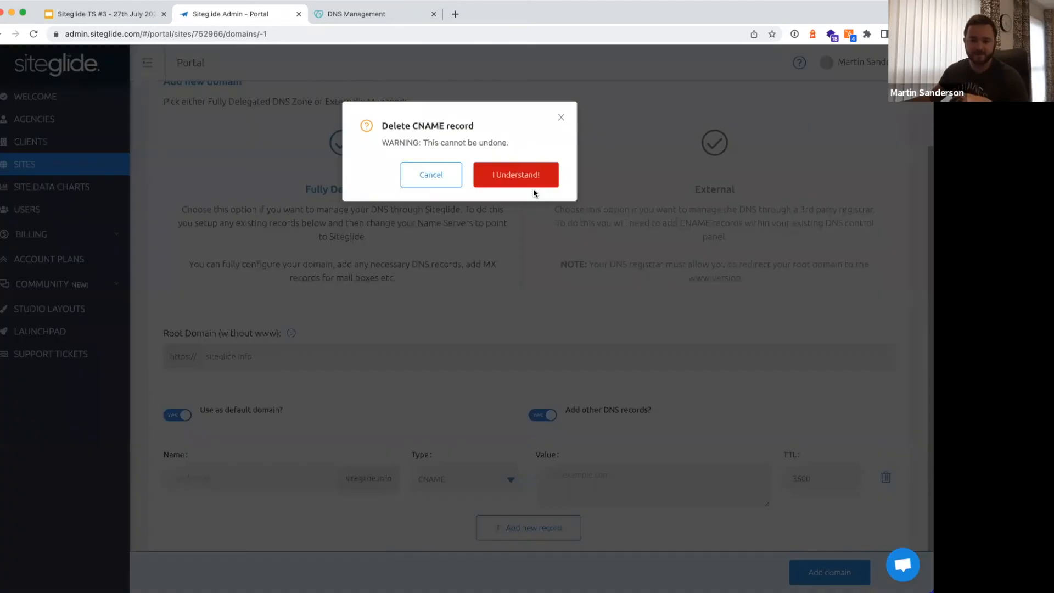
{"action": "left_click", "coordinate": [531, 184]}
{"action": "left_click", "coordinate": [541, 470]}
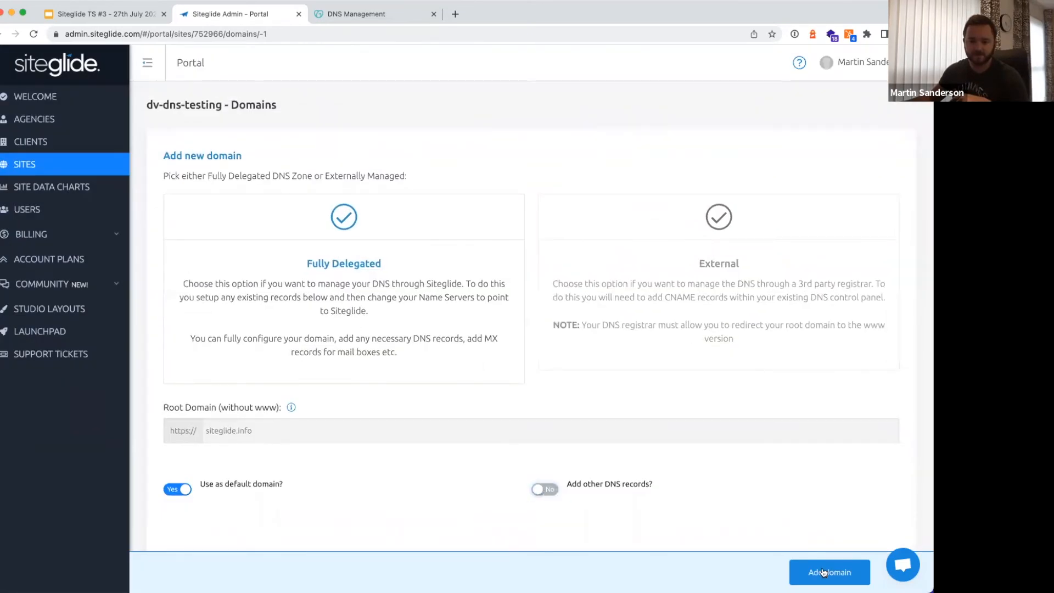
Add the configured domain to the site and open siteglide.info to review its DNS and NS records
{"action": "left_click", "coordinate": [824, 572]}
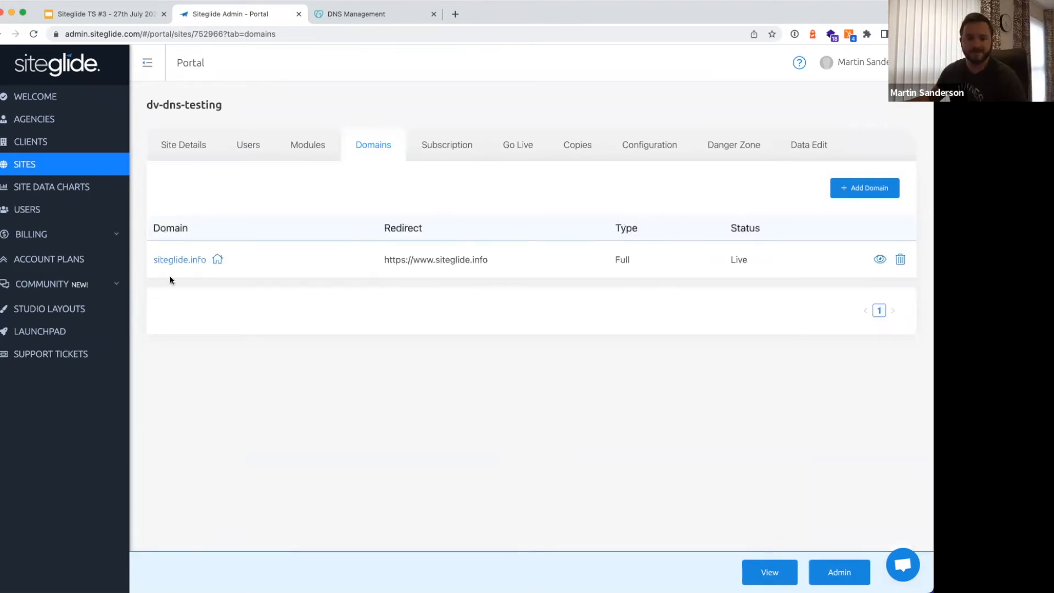
{"action": "left_click", "coordinate": [170, 259]}
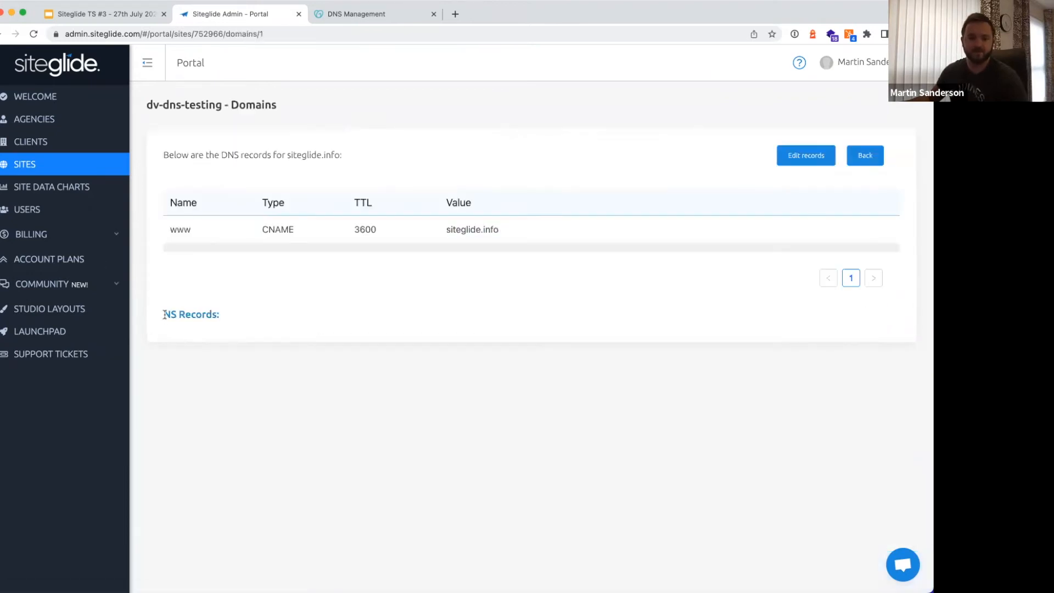
{"action": "left_click_drag", "start_coordinate": [172, 313], "coordinate": [240, 318]}
{"action": "left_click", "coordinate": [240, 318]}
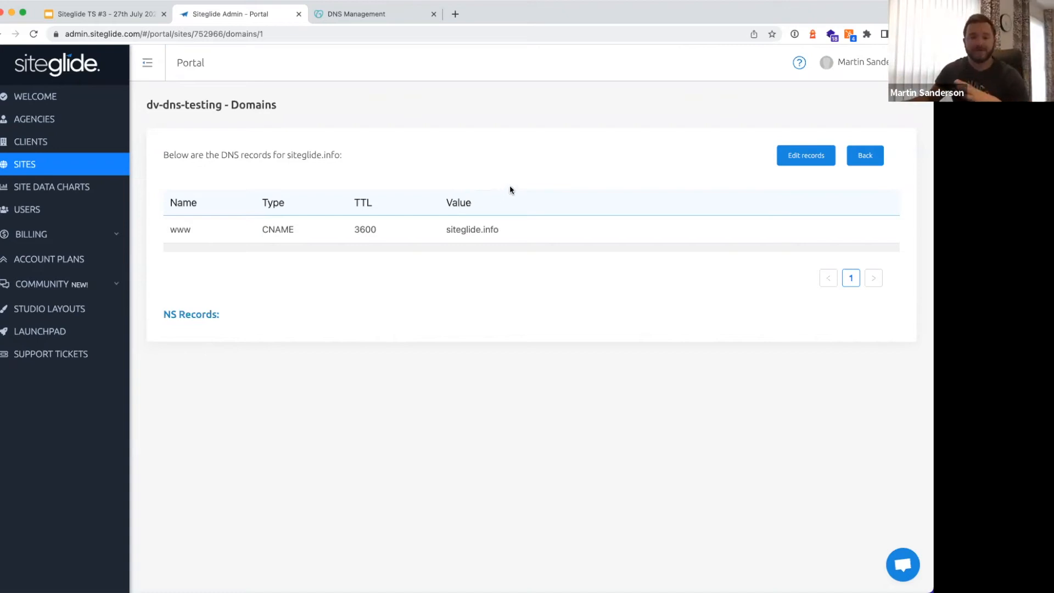
Add a blank record to the siteglide.info DNS records and look through the available record types
{"action": "left_click", "coordinate": [793, 162]}
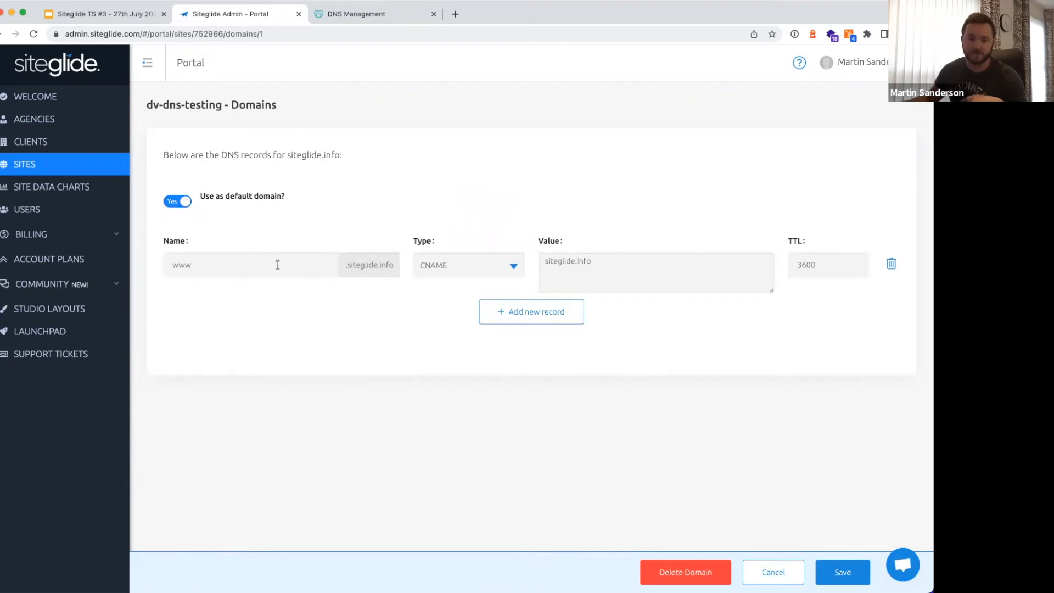
{"action": "left_click", "coordinate": [508, 309]}
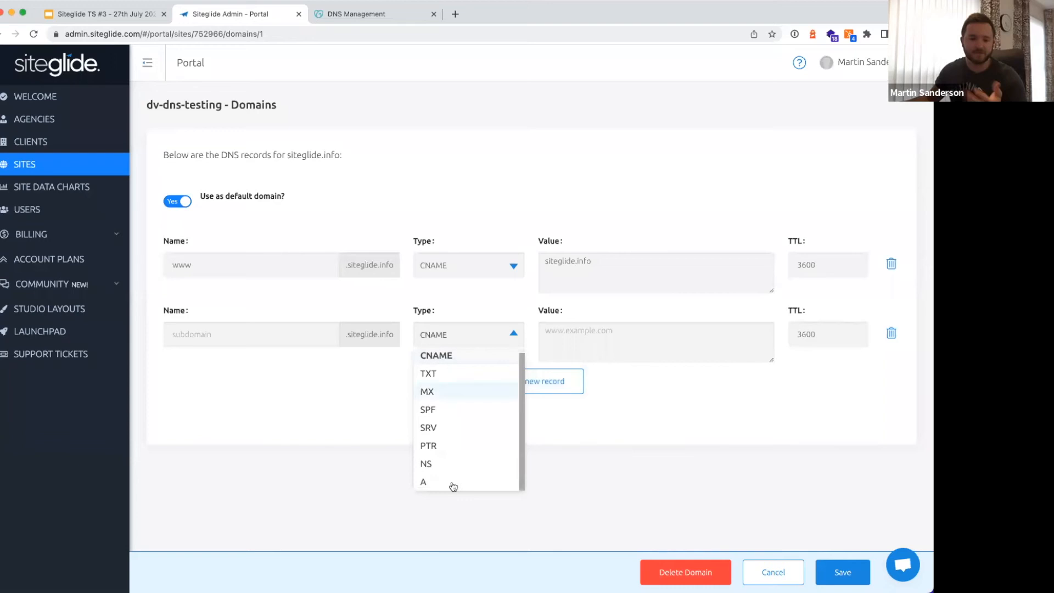
{"action": "left_click", "coordinate": [497, 182]}
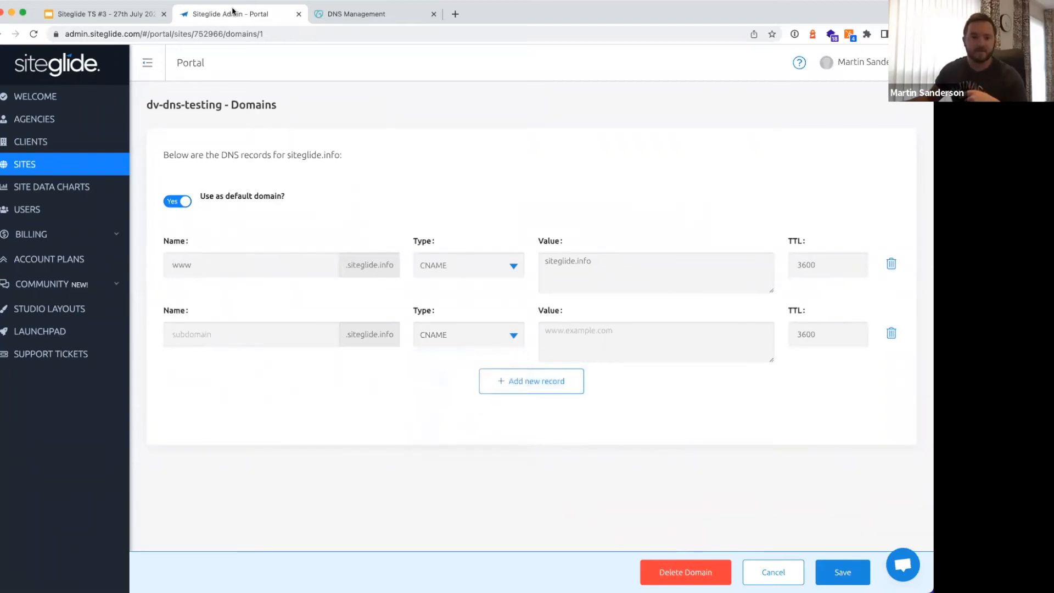
Switch to the Google Slides presentation and present from the Fully Delegated slide to the DNS Record Examples table
{"action": "key", "text": "super+bracketleft"}
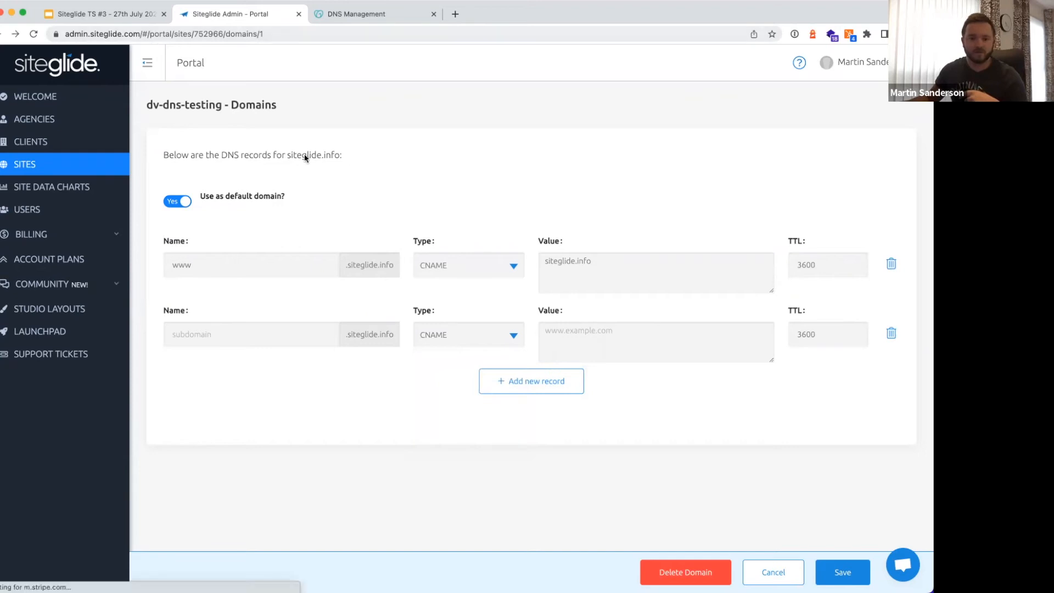
{"action": "key", "text": "super+1"}
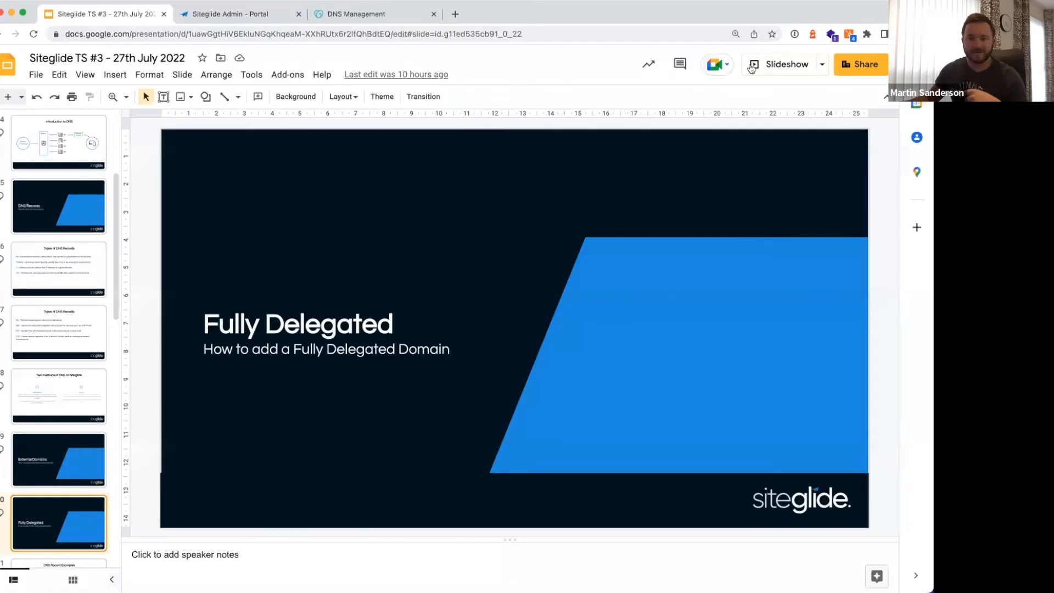
{"action": "left_click", "coordinate": [751, 68]}
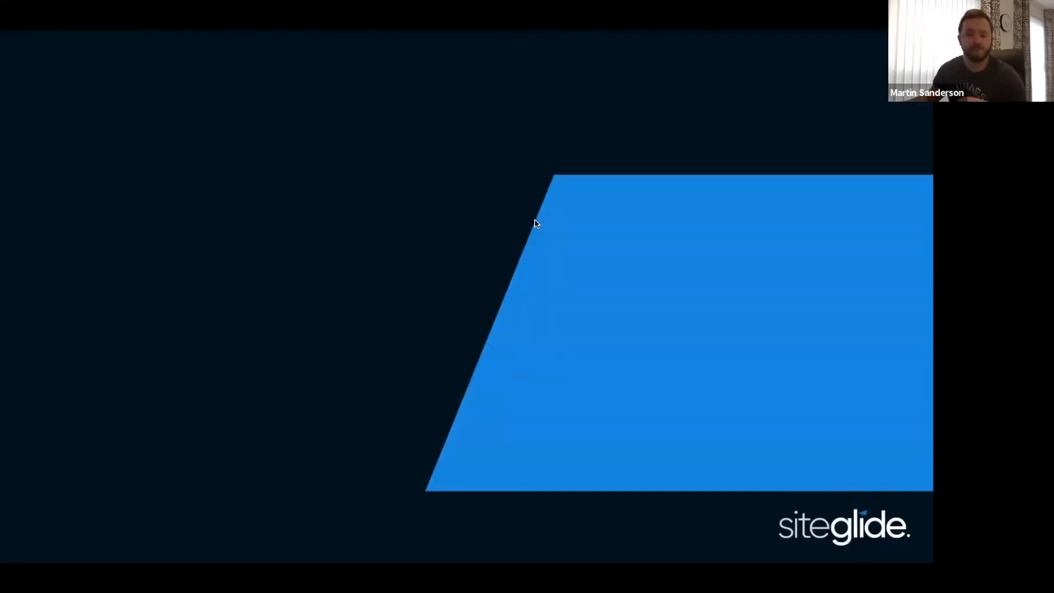
{"action": "key", "text": "Right"}
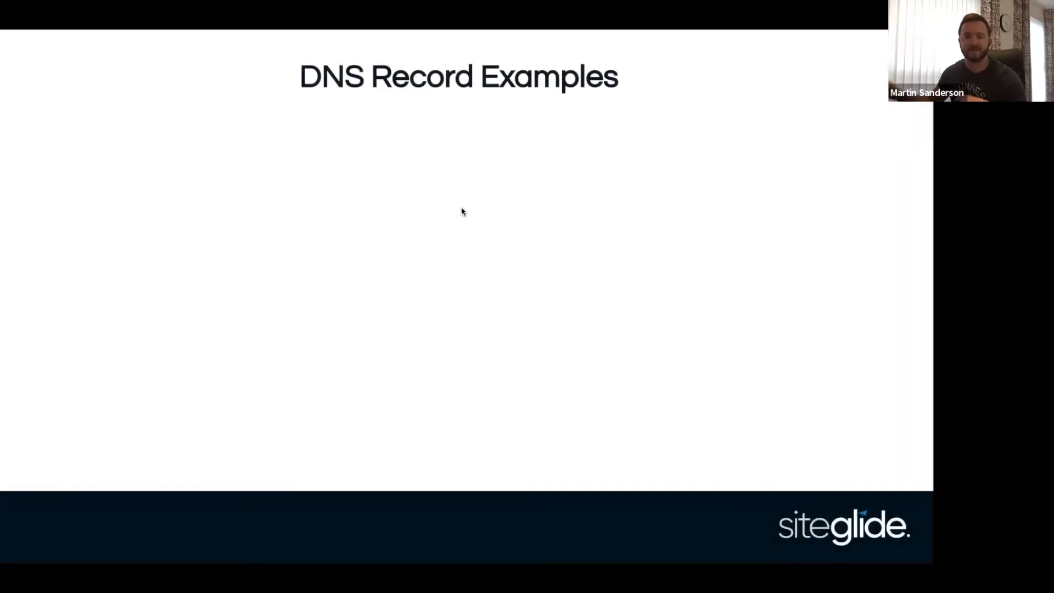
{"action": "key", "text": "Right"}
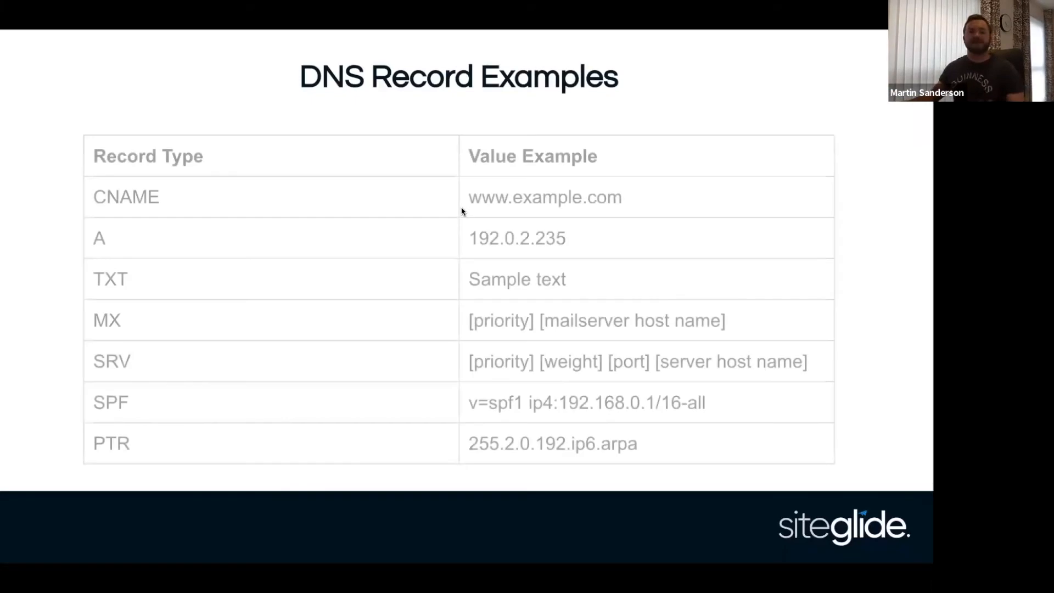